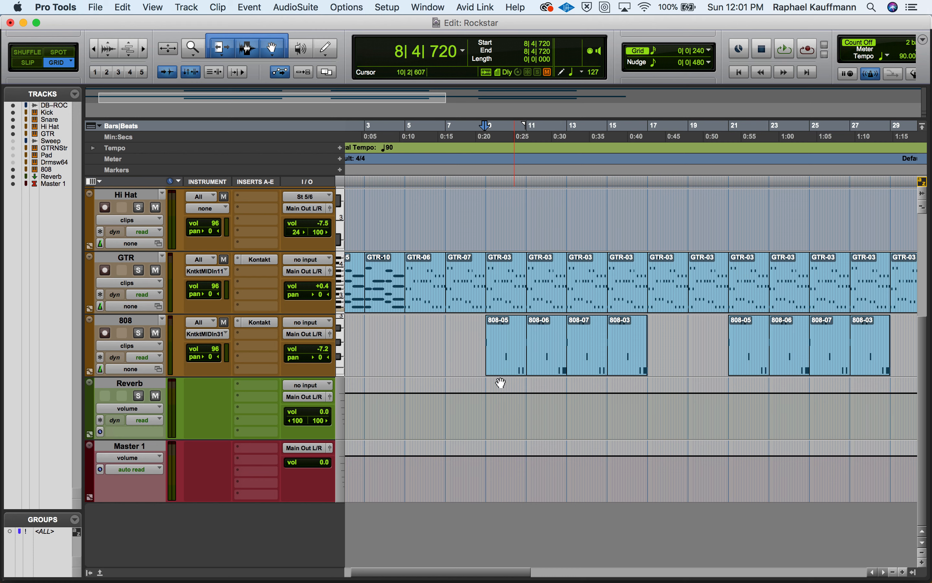
Add one mono instrument track named Auto directly below the 808 track.
double_click(118, 322)
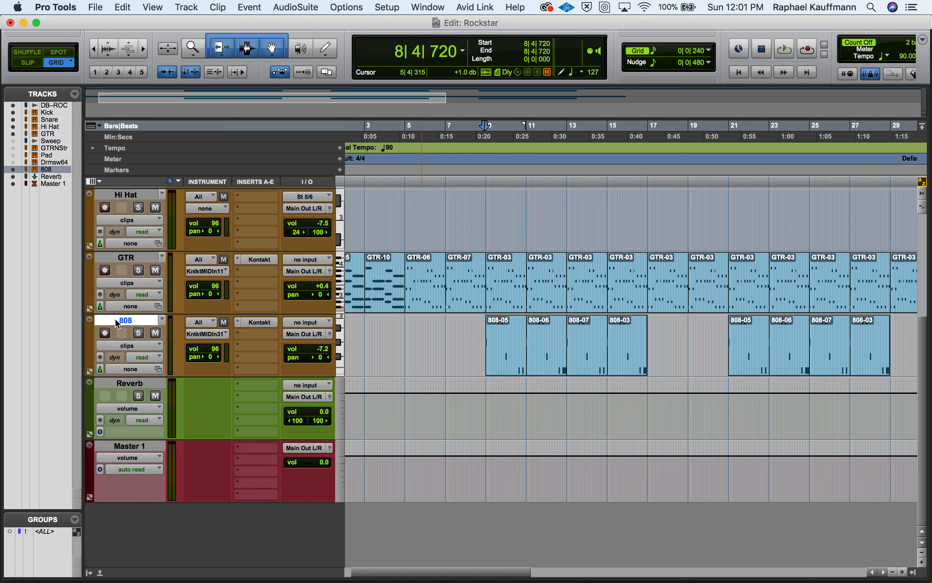
click(189, 6)
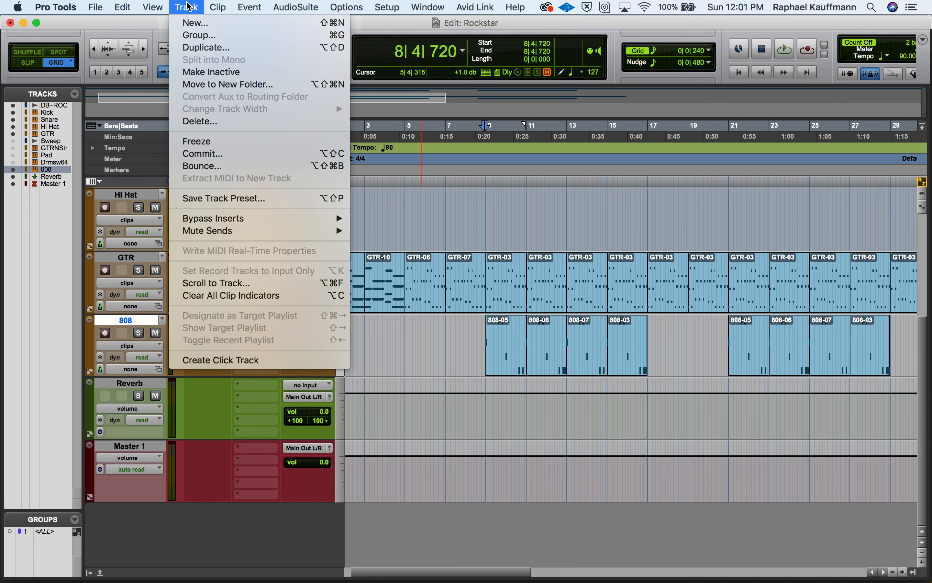
click(191, 24)
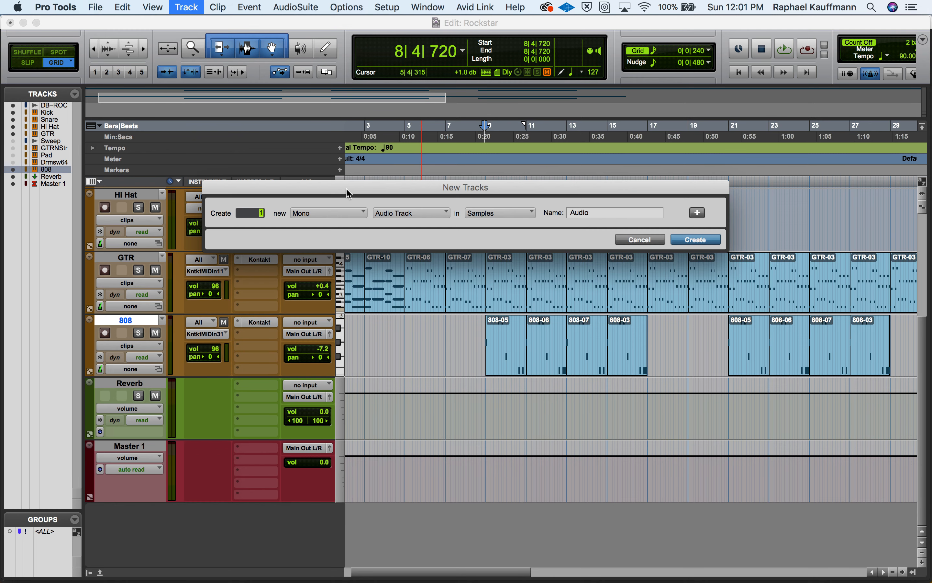
click(395, 218)
click(408, 282)
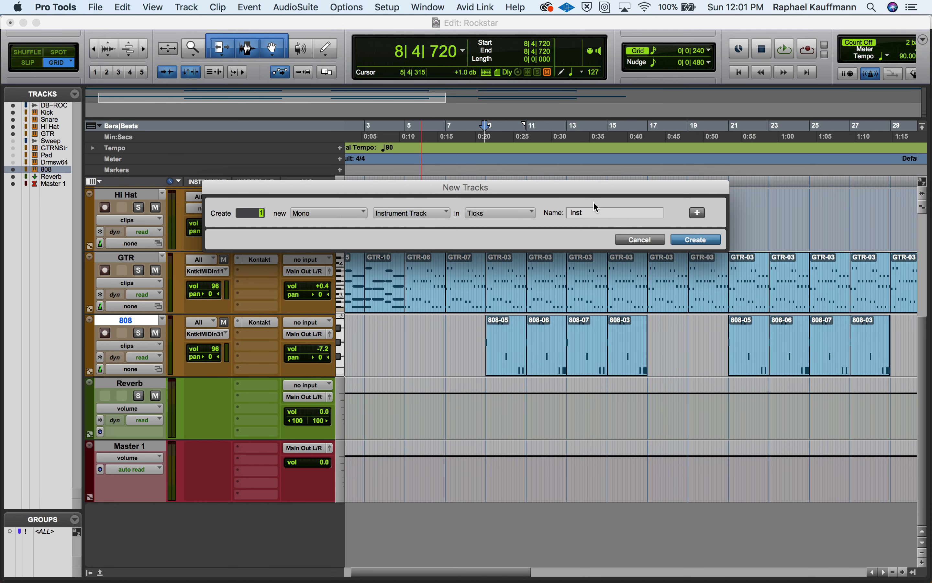
double_click(601, 212)
text(Auto)
key(Return)
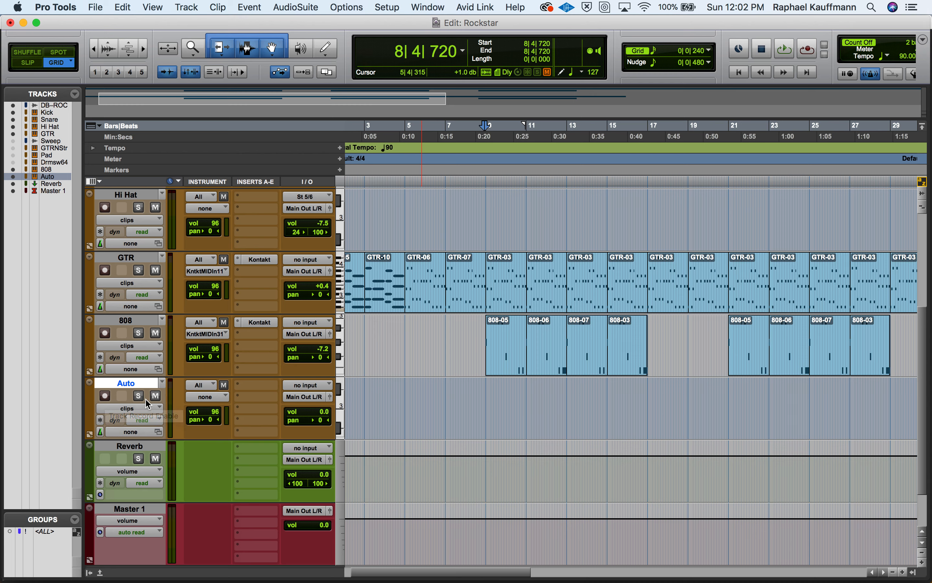
Insert the Xpand!2 (mono) instrument plug-in in the first insert slot of the Auto track.
click(252, 388)
mouse_move(327, 385)
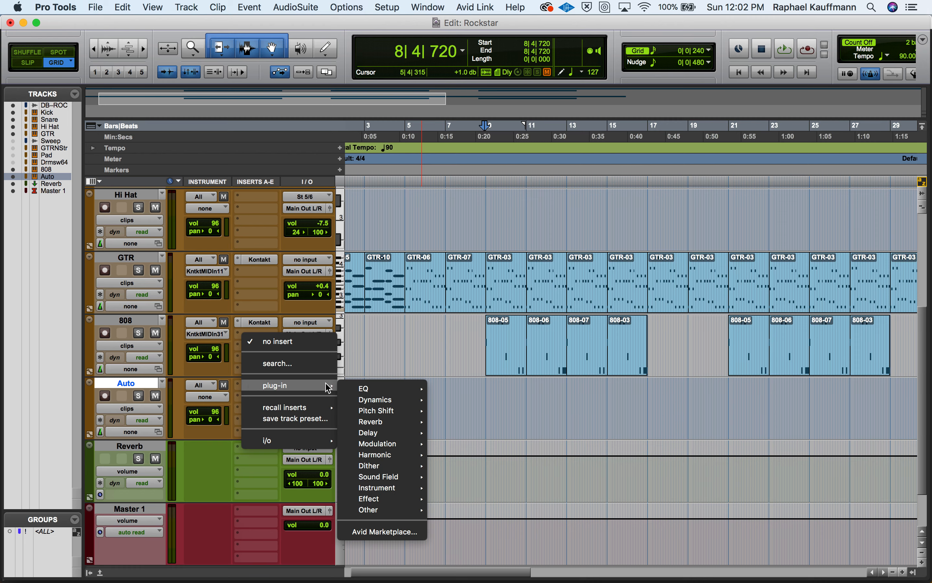
mouse_move(390, 487)
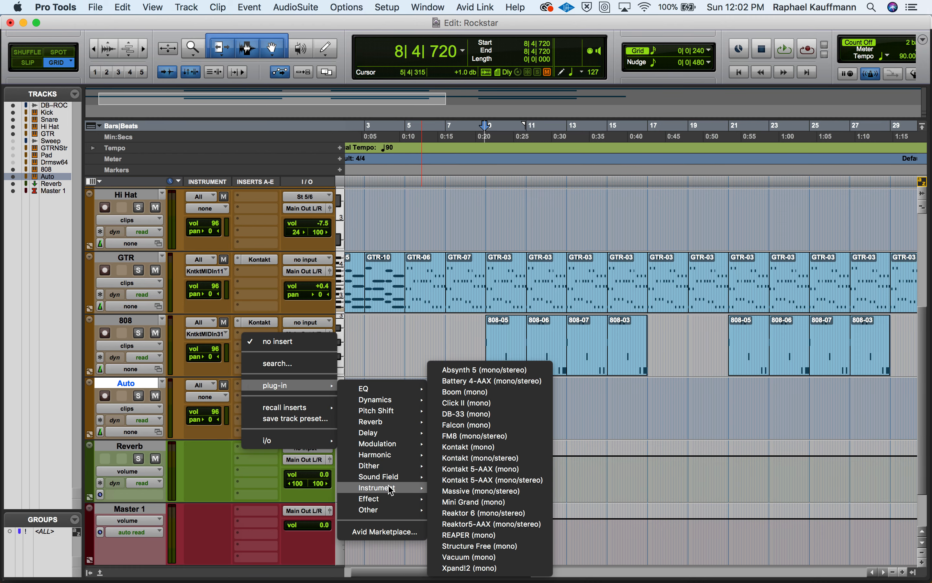
click(452, 567)
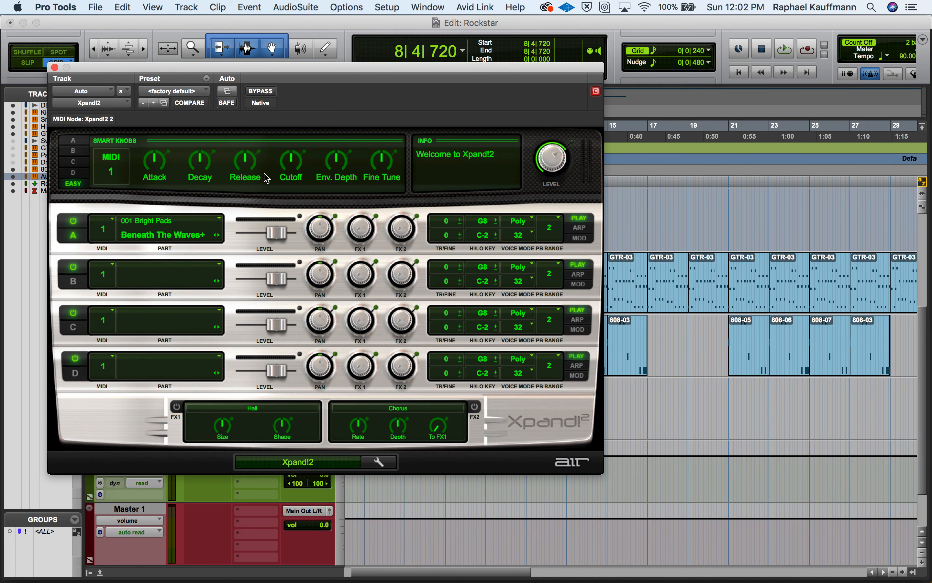
Load the +01 Airy Phaser Lead preset from 11 Soft Leads in Xpand!2 and close the plug-in window.
click(190, 93)
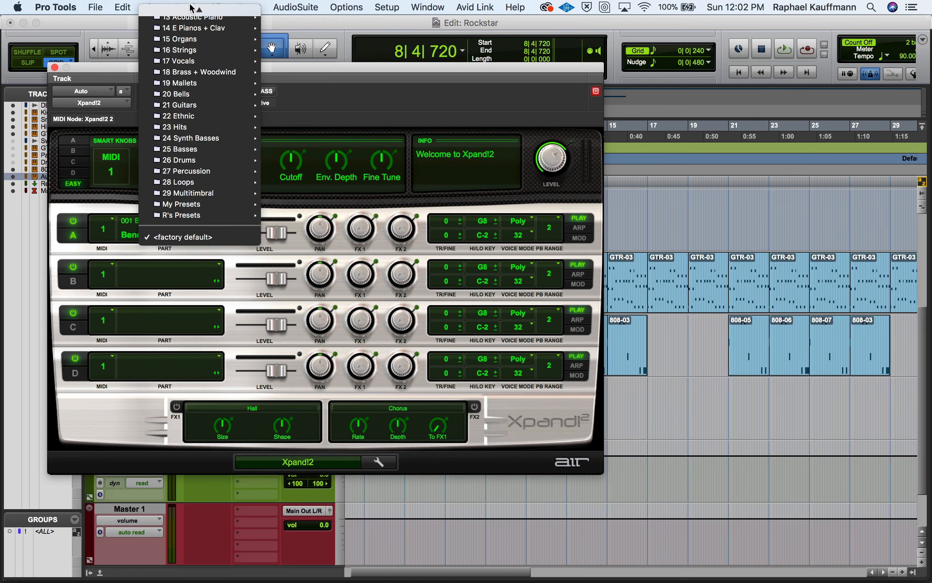
mouse_move(191, 12)
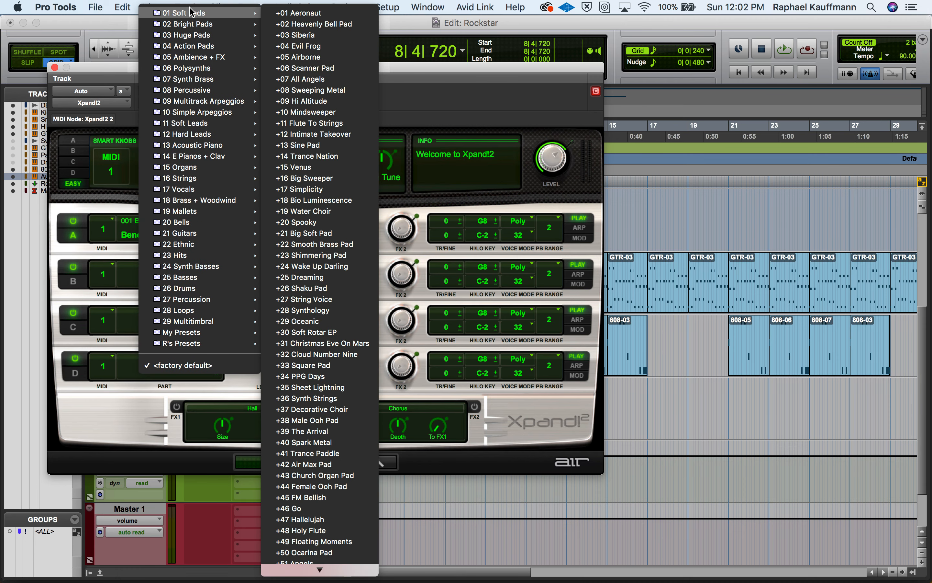
mouse_move(191, 71)
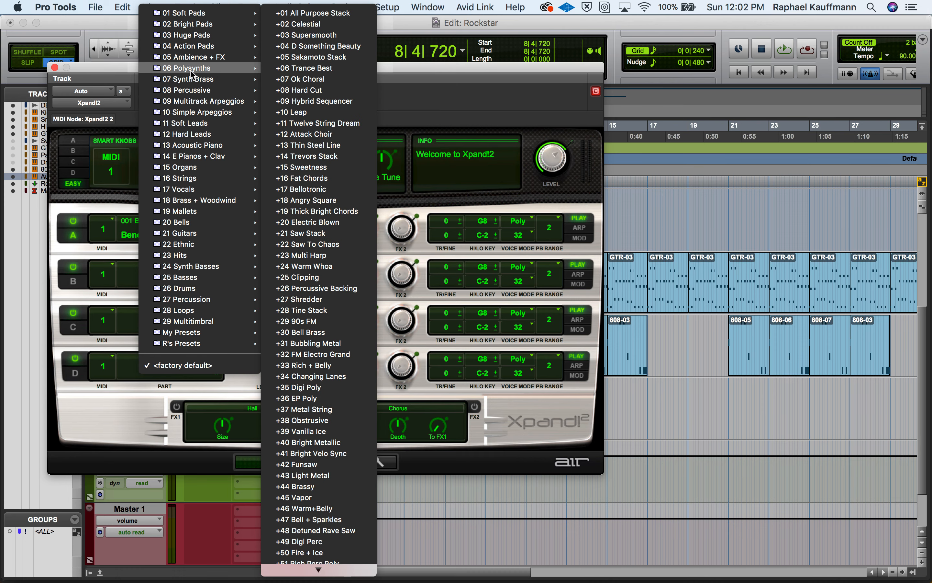
mouse_move(191, 124)
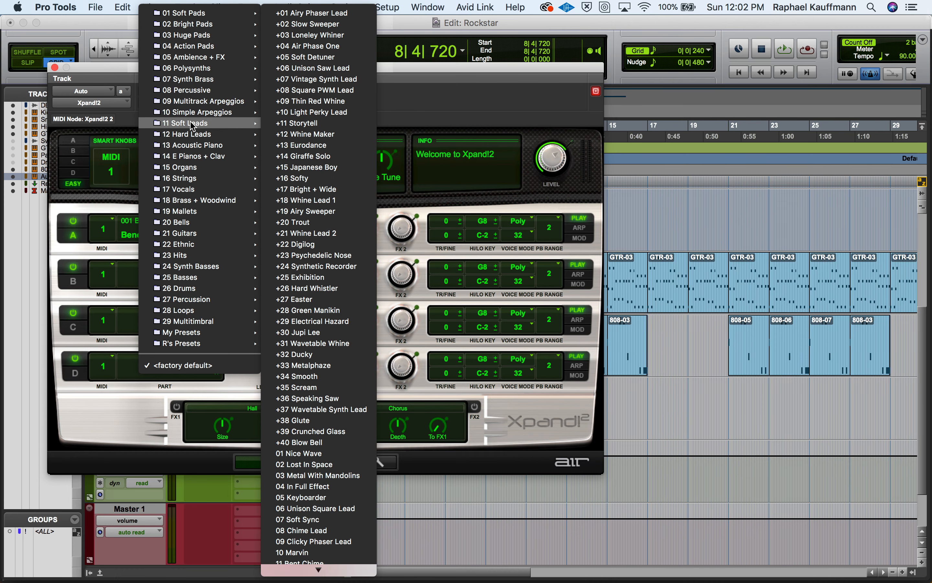
click(342, 13)
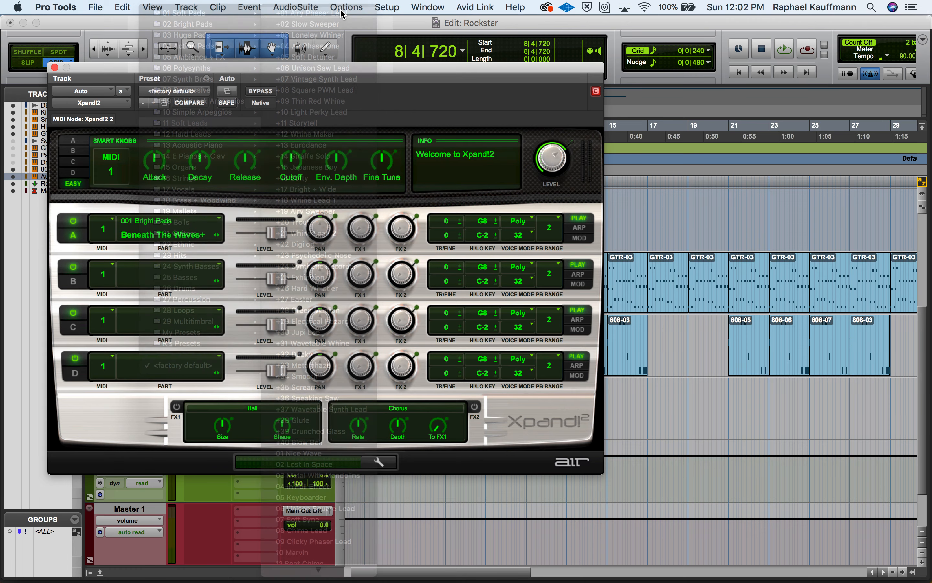
click(55, 68)
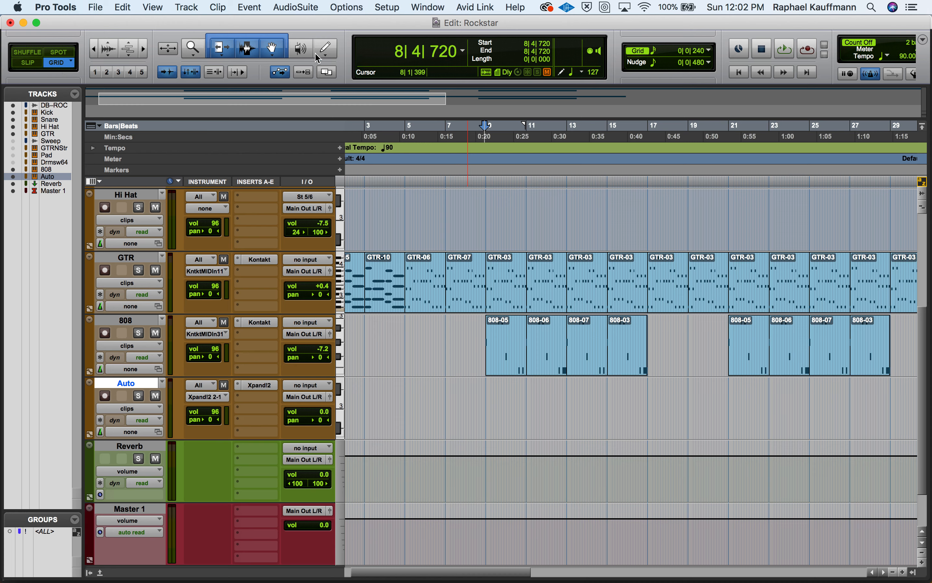
Open the MIDI Editor with the Auto track pencil-enabled and the 808 and Kick tracks hidden.
click(424, 6)
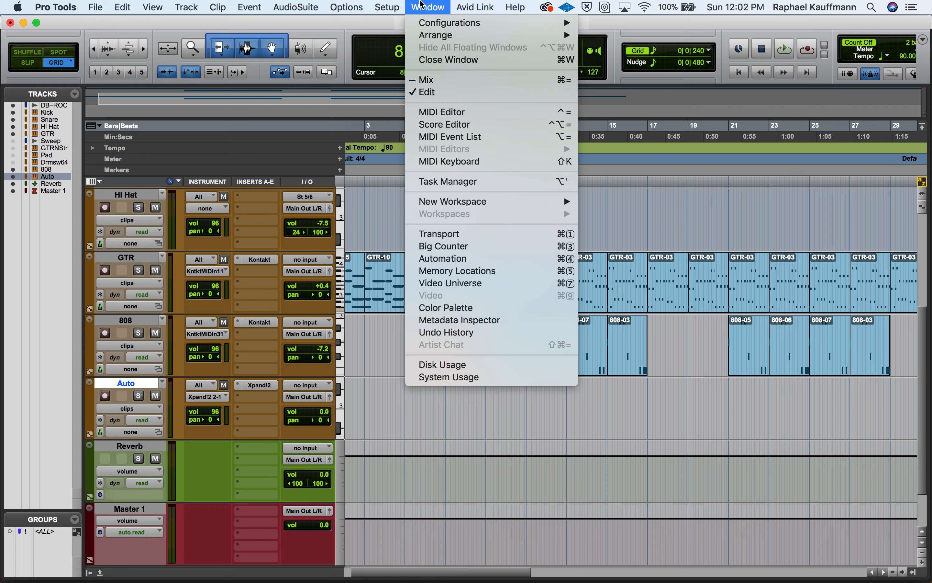
click(428, 111)
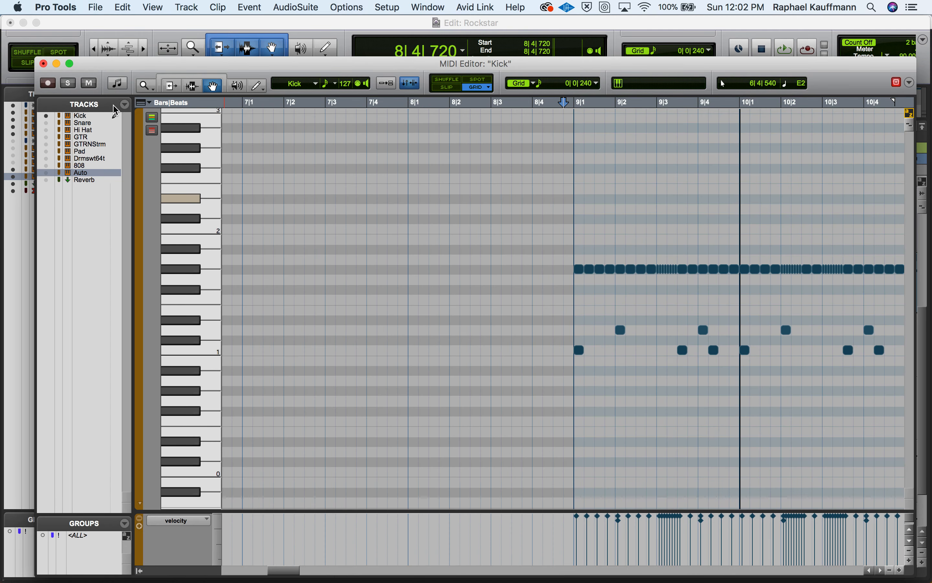
click(115, 166)
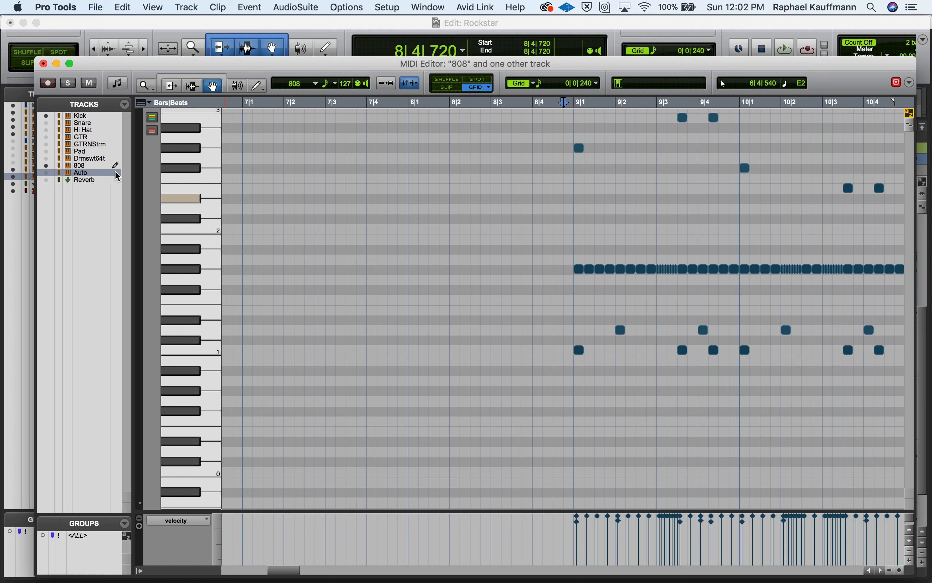
click(115, 172)
click(46, 165)
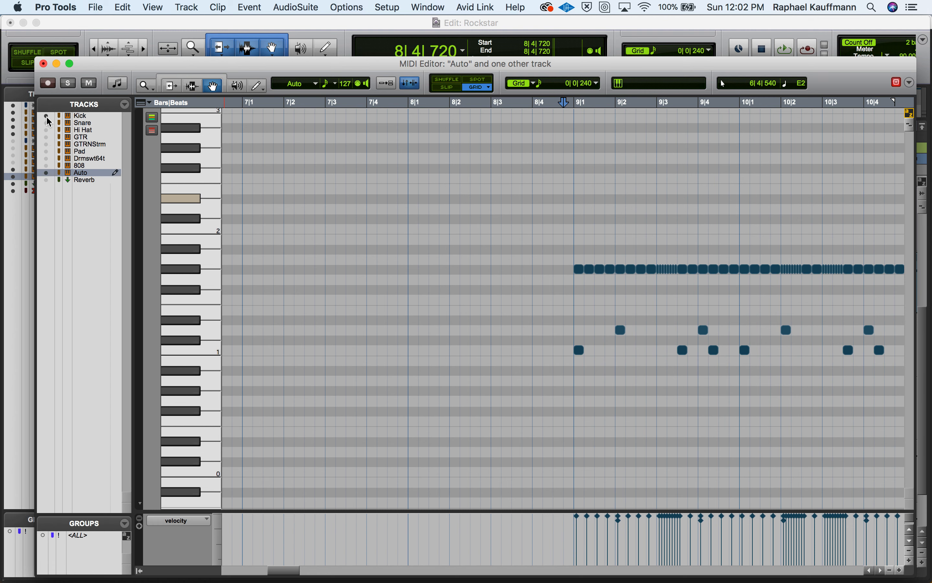
click(46, 115)
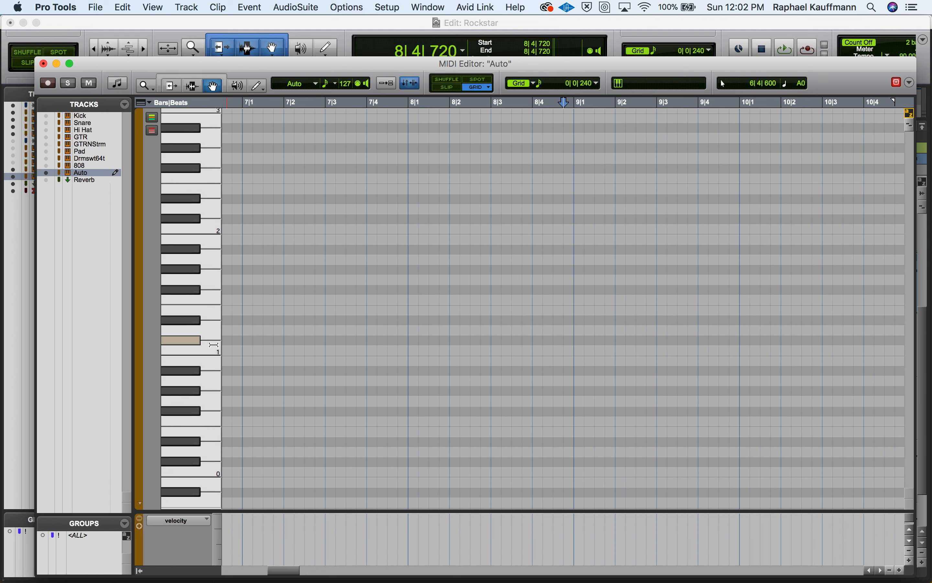
Draw a sustained C3 note from bar 1 to bar 5 on the Auto track and close the MIDI Editor.
scroll(205, 230, up, 1)
scroll(204, 230, up, 5)
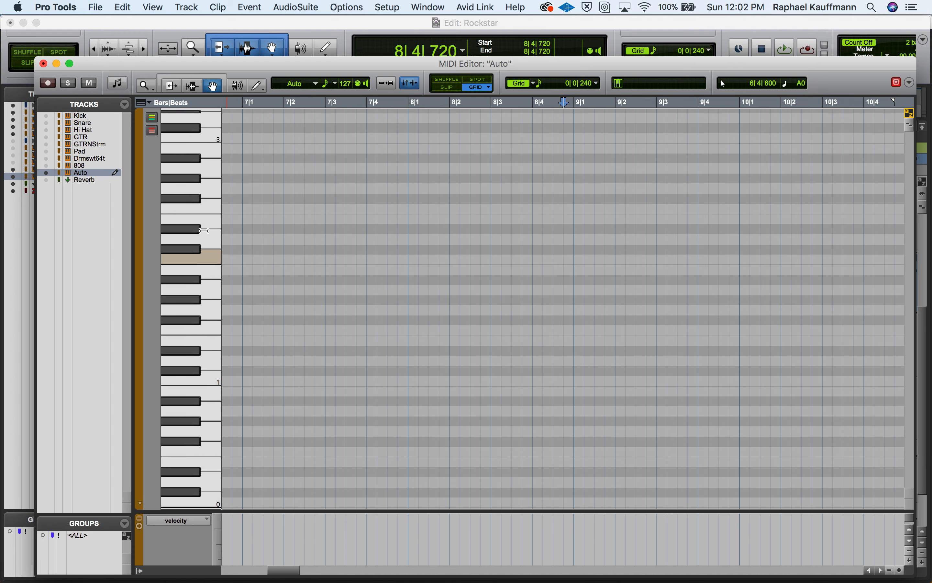
click(258, 88)
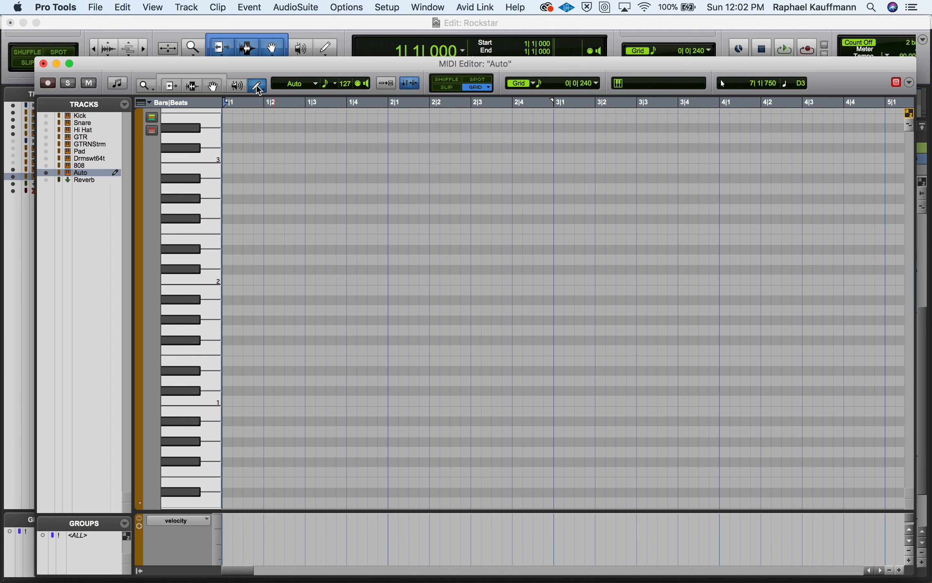
key(Return)
mouse_move(228, 154)
mouse_down()
mouse_move(668, 156)
mouse_move(776, 166)
mouse_move(884, 155)
mouse_up()
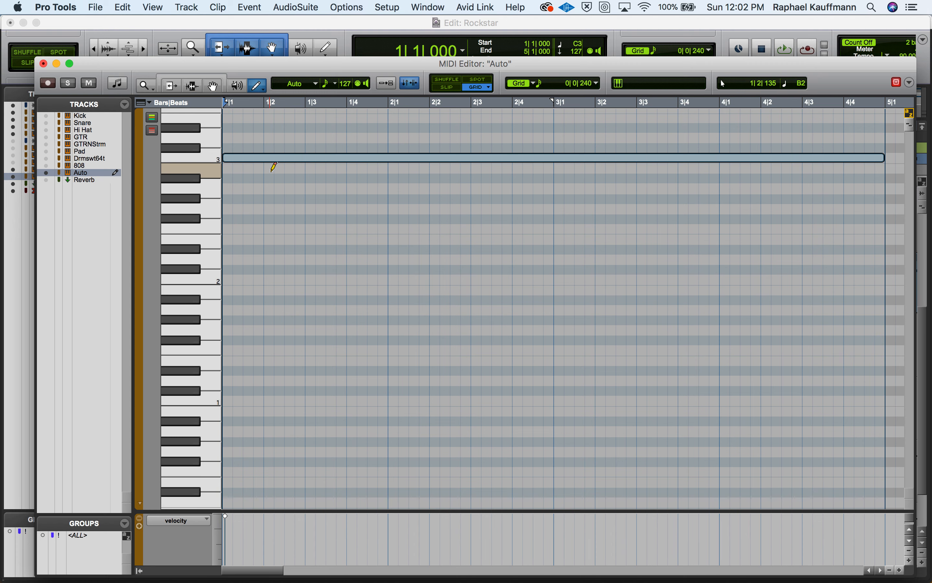
click(44, 64)
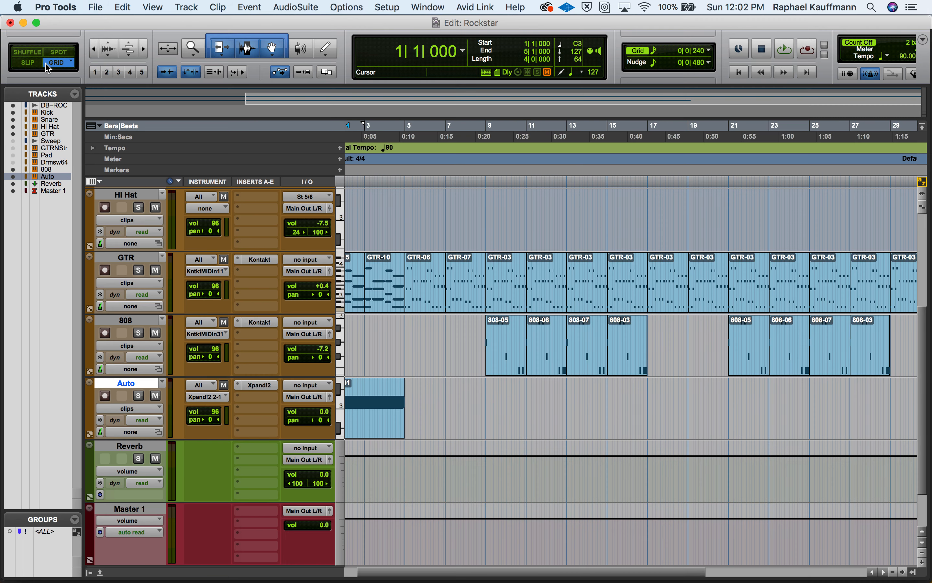
Select the Auto-01 clip, expand the velocity lane below the Auto track, and try lowering and raising the note's velocity.
scroll(386, 430, left, 2)
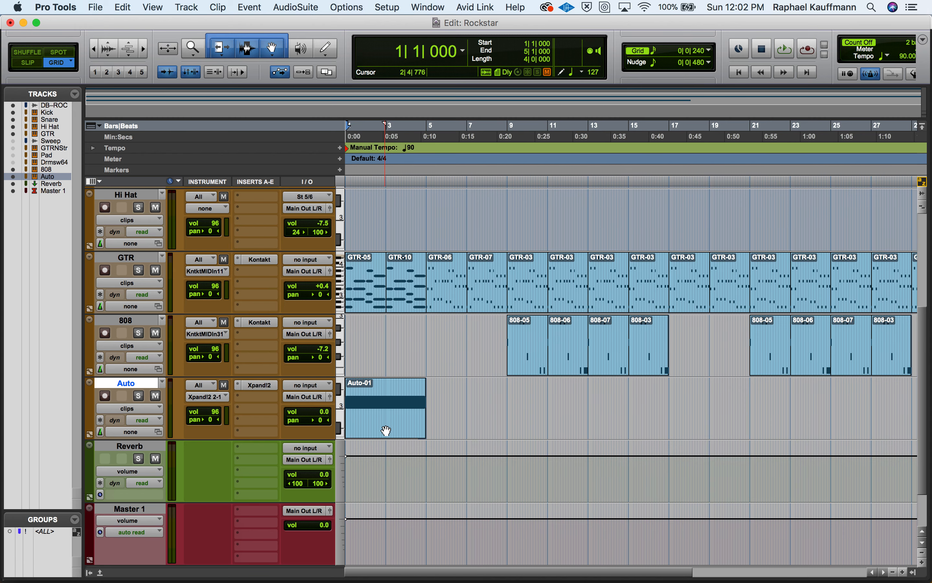
click(386, 430)
key(super+bracketright)
key(super+bracketright)
key(super+bracketright)
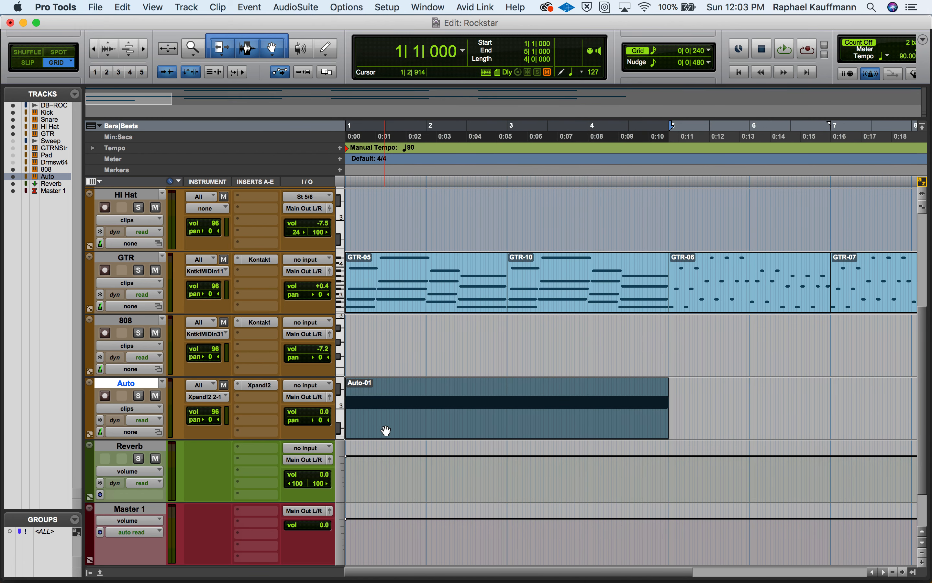
key(super+bracketleft)
click(89, 435)
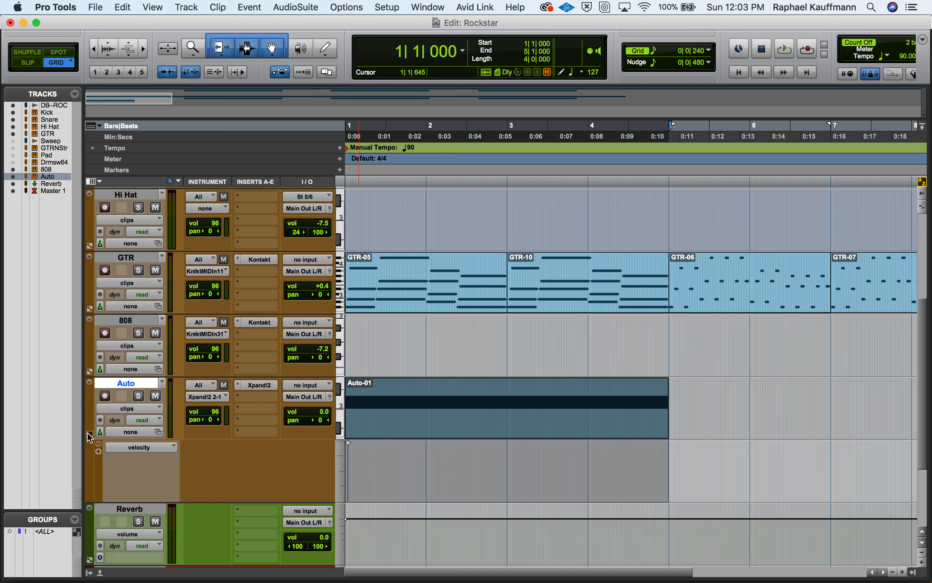
click(90, 435)
click(89, 436)
drag(350, 447, 350, 475)
drag(352, 477, 351, 434)
Look through the lane's automation parameters, including the controllers, and set the lane below the Auto track to audio pan.
click(140, 447)
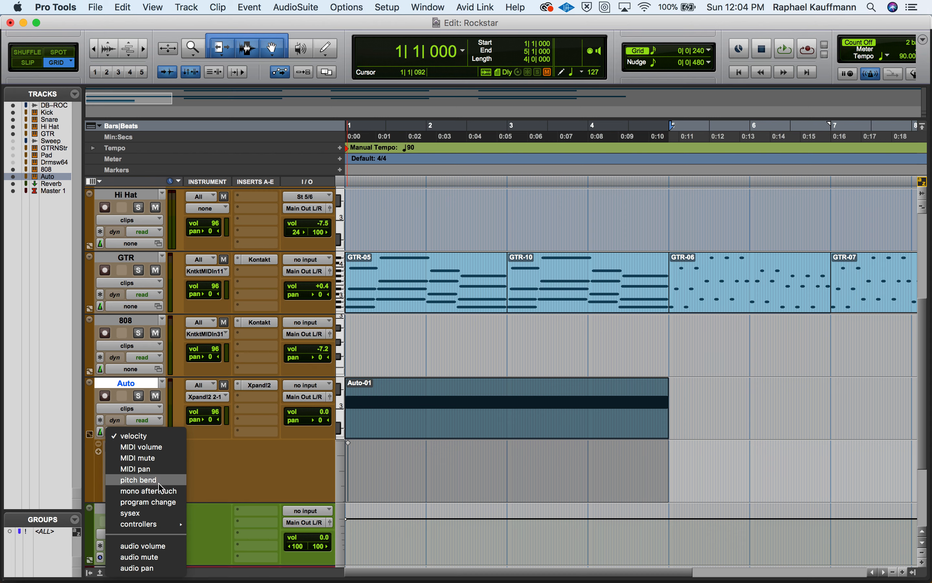
mouse_move(169, 525)
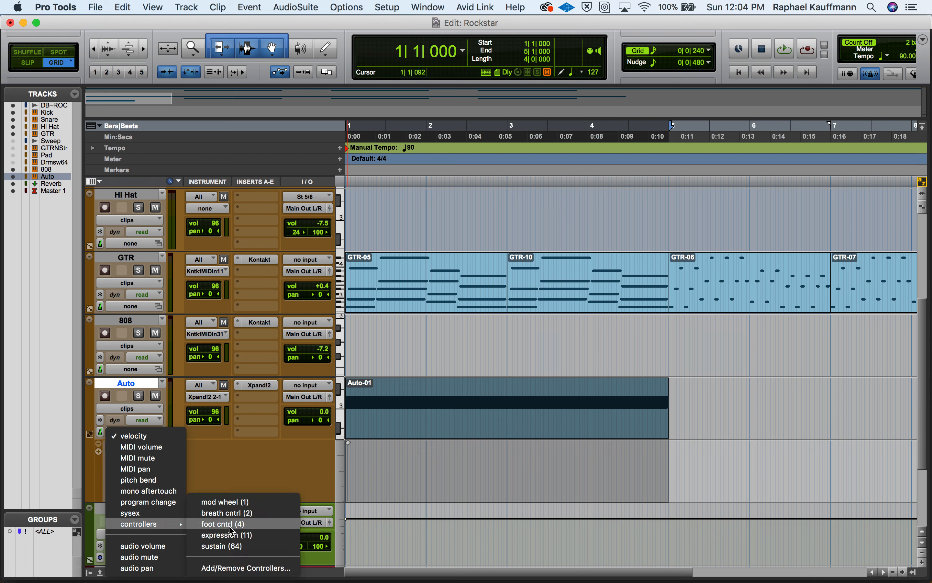
click(381, 481)
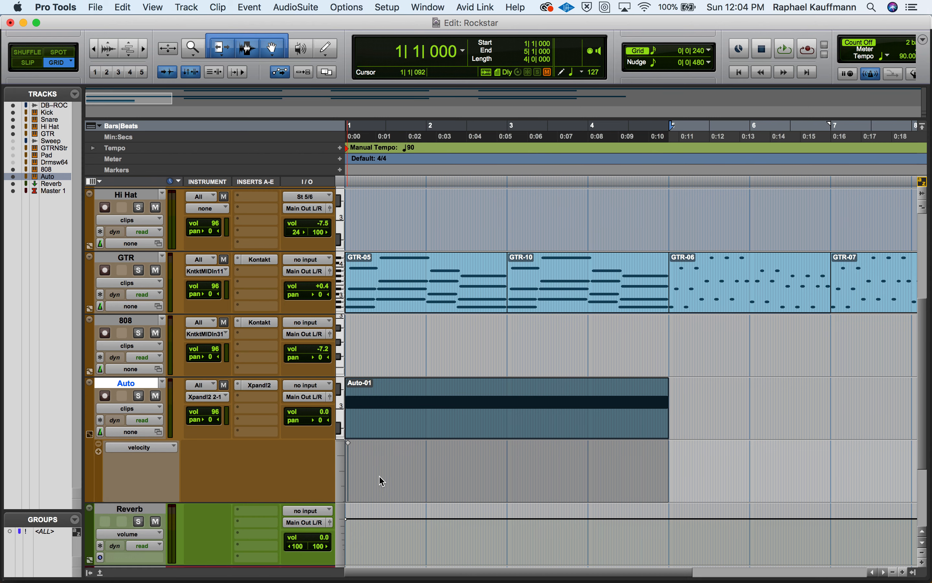
click(150, 452)
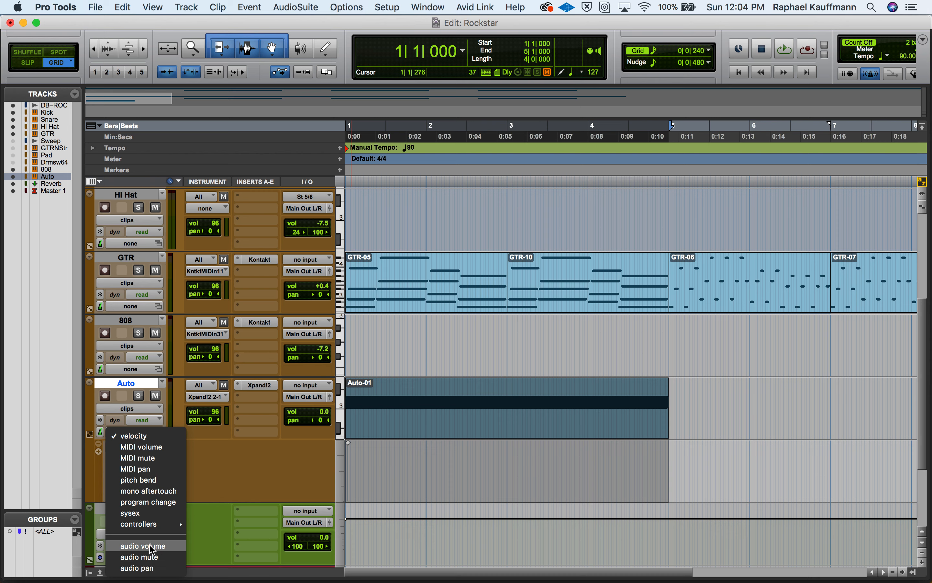
click(149, 568)
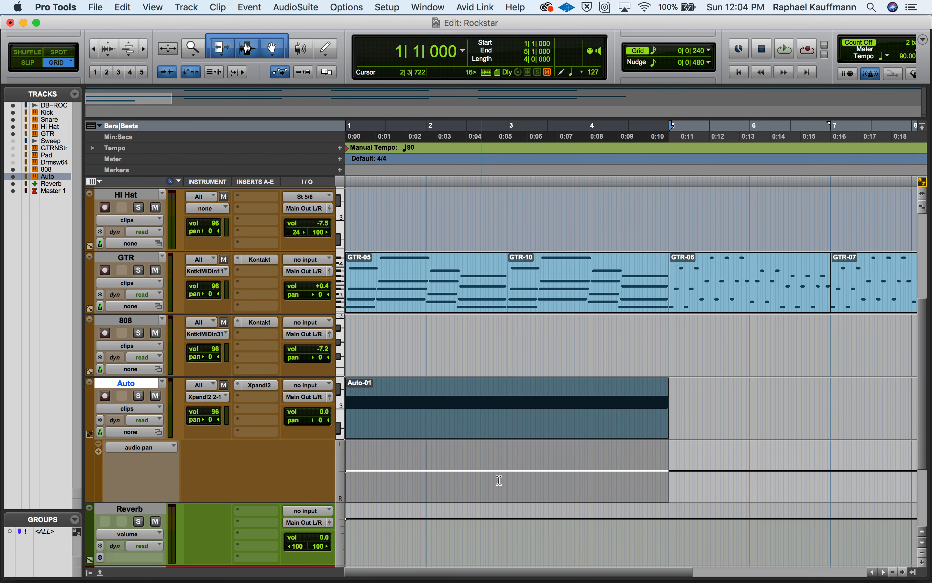
click(680, 469)
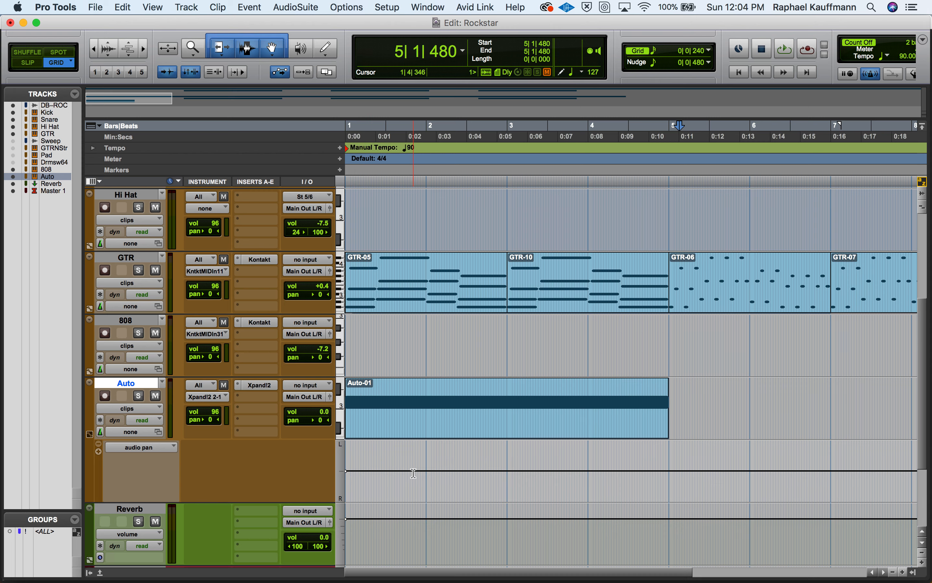
Solo the Auto track, play the Auto-01 clip from bar 1, and switch to the Mix window.
click(138, 400)
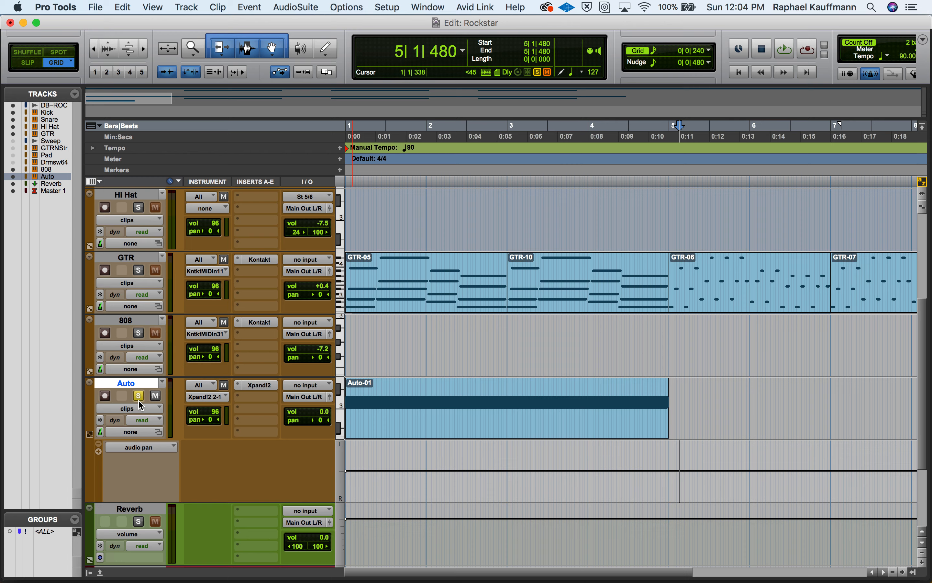
click(365, 431)
key(space)
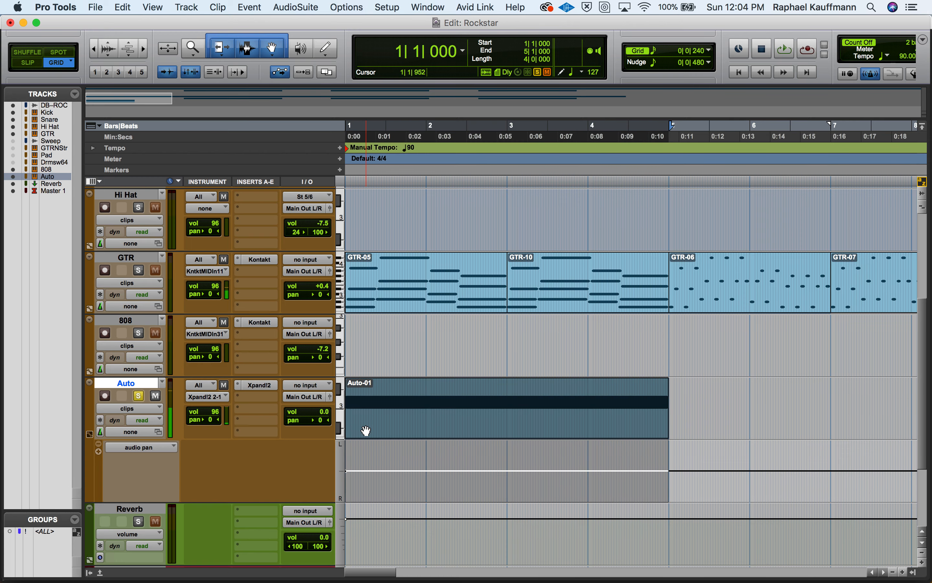
key(super+equal)
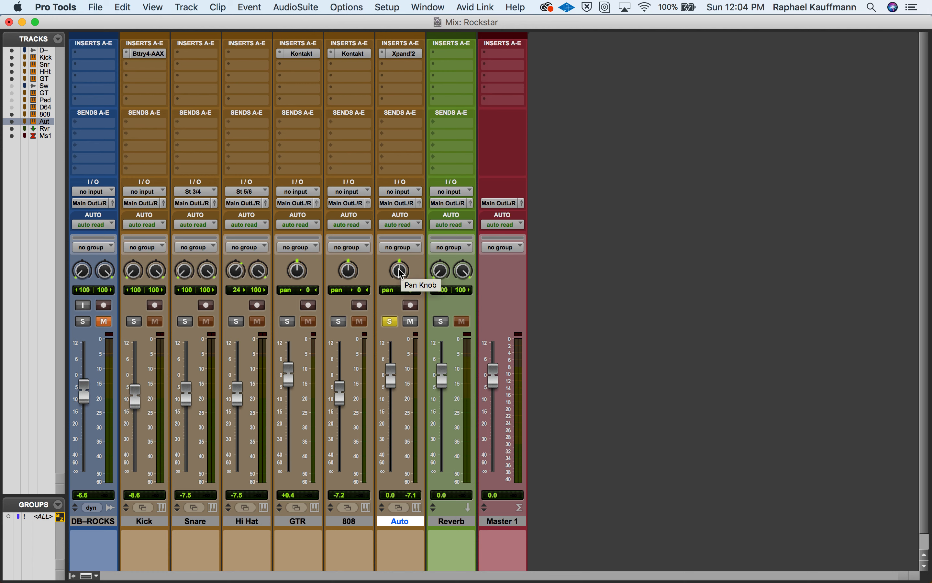
Pan the Auto track hard left to 100, return to the Edit window, and audition the Auto-01 clip.
drag(398, 269, 388, 362)
key(super+equal)
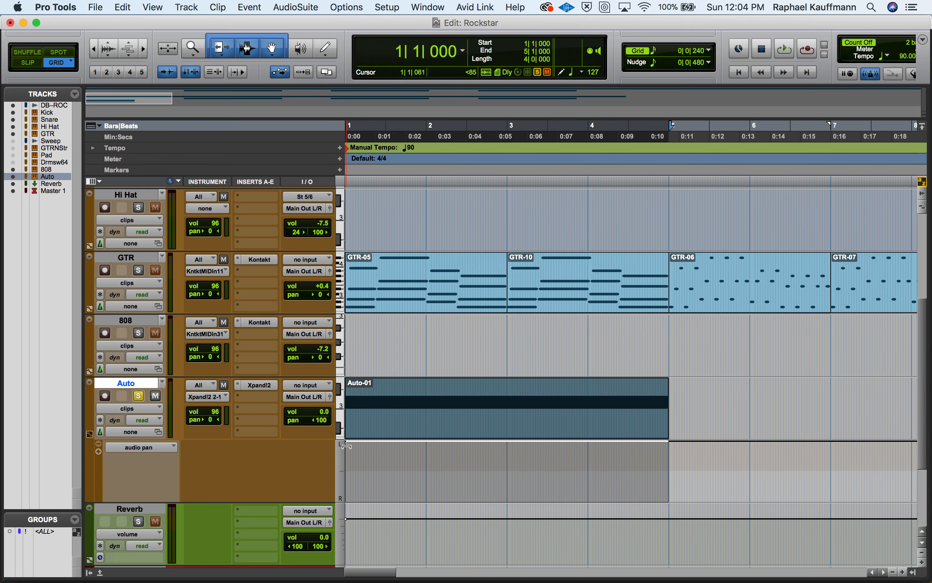
key(space)
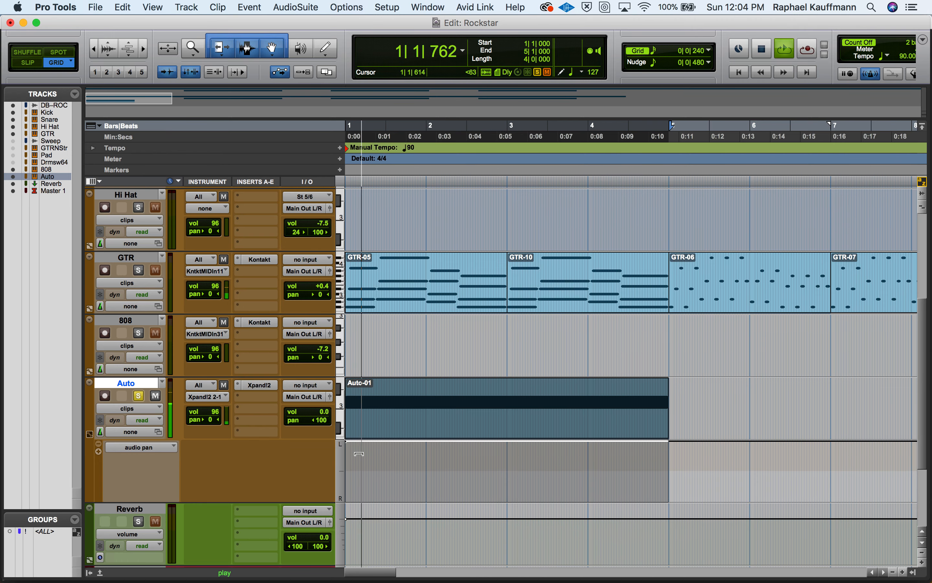
key(space)
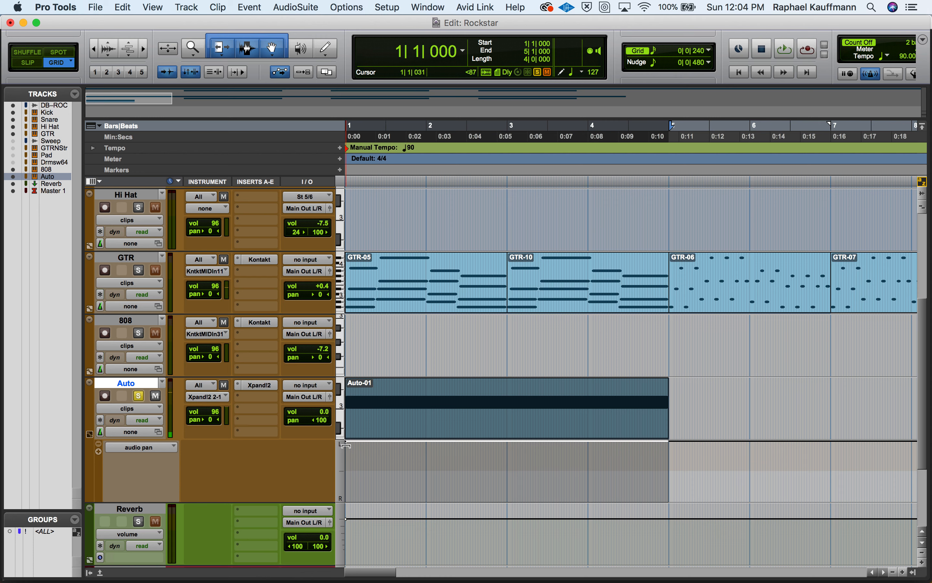
Lower the Auto track's audio pan line to 100 right, audition it, and bring the line back to about centre.
drag(349, 446, 347, 517)
key(space)
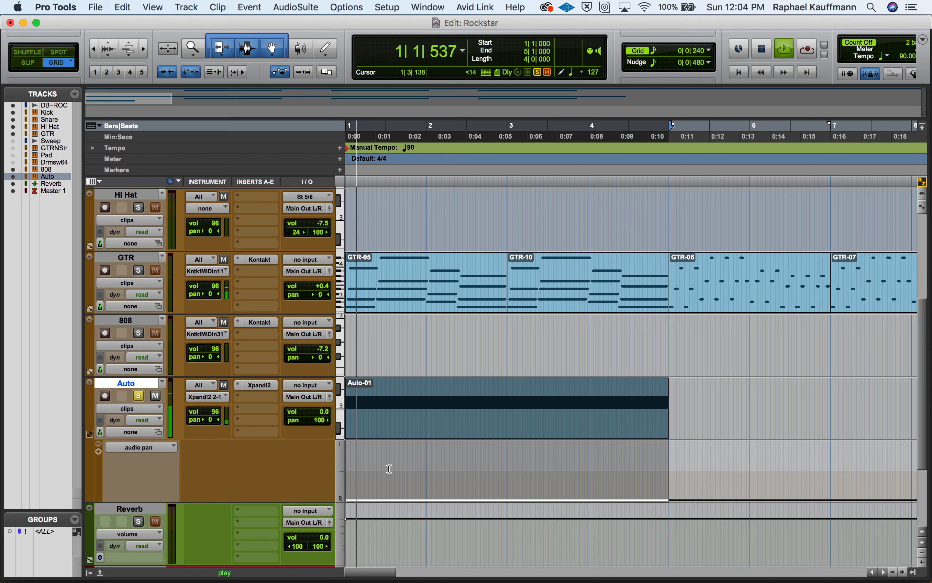
key(space)
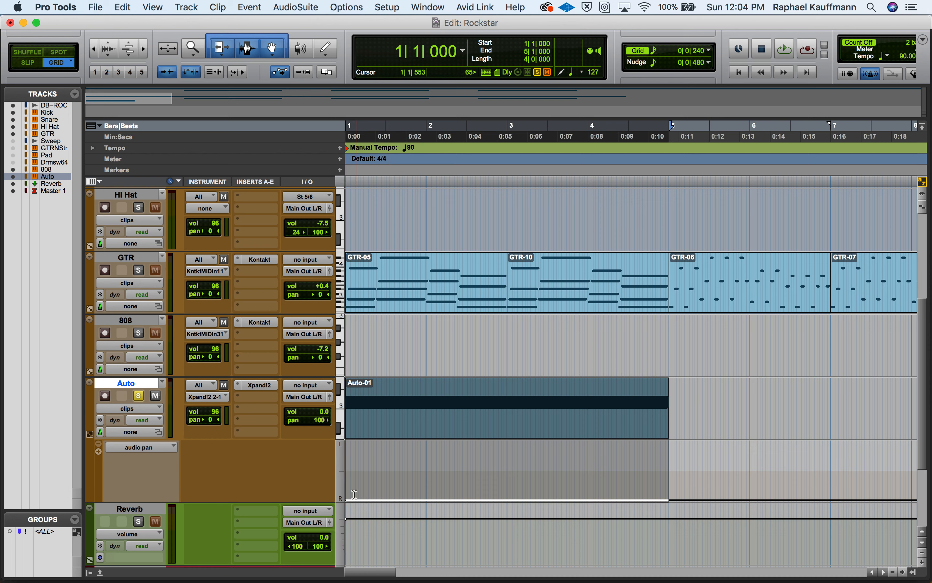
drag(346, 499, 345, 470)
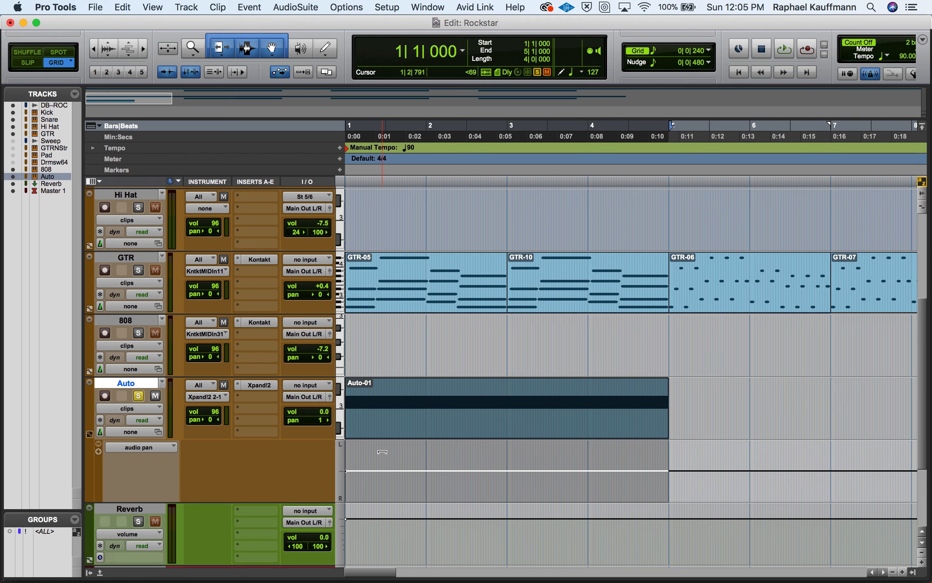
With the Smart Tool, add audio pan breakpoints on the Auto lane: hard left at 1|3 and hard right at bar 2.
click(267, 50)
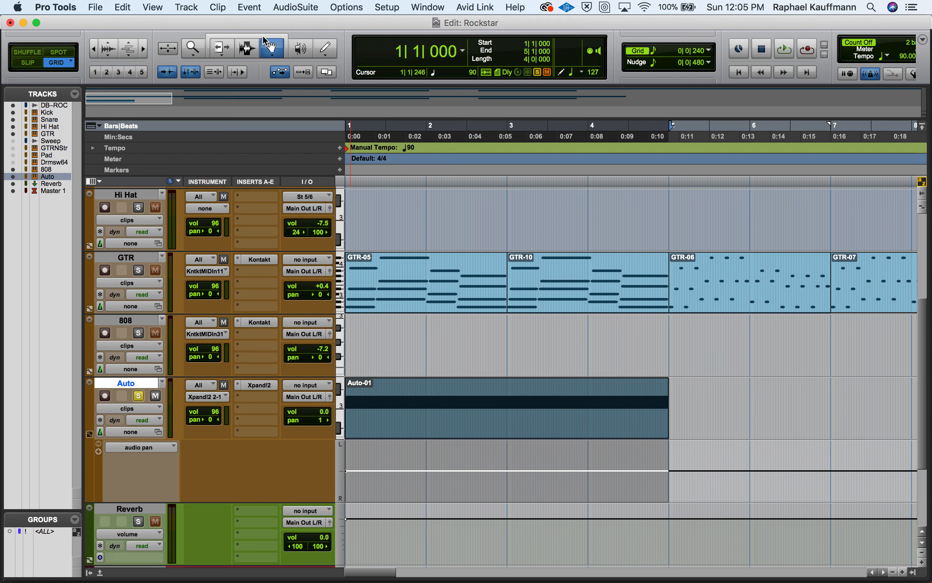
click(265, 40)
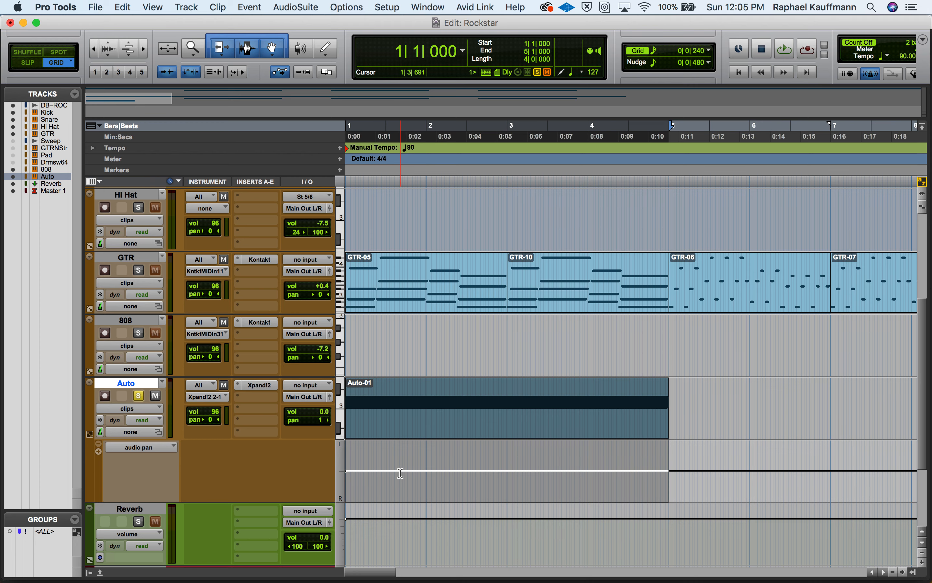
key(super+bracketright)
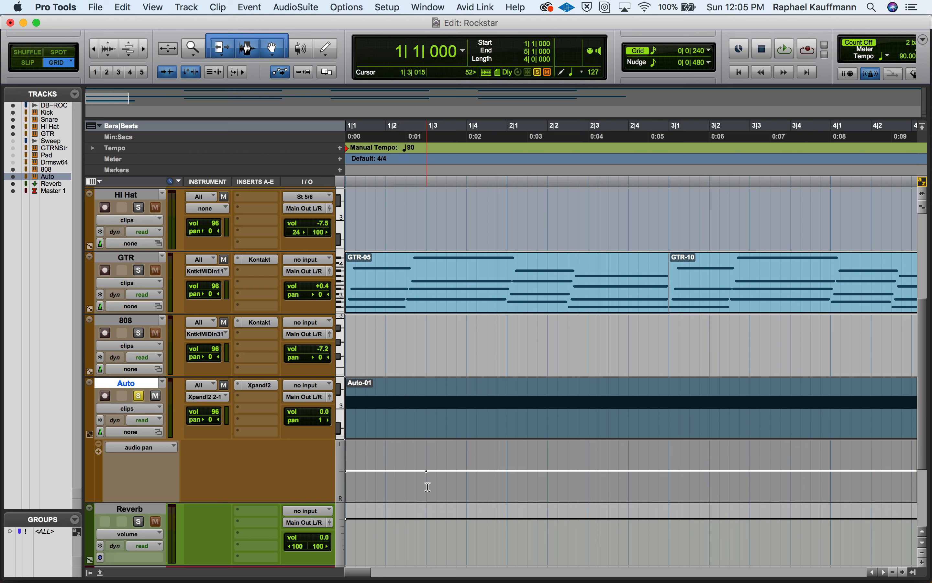
super+click(428, 471)
drag(427, 471, 427, 441)
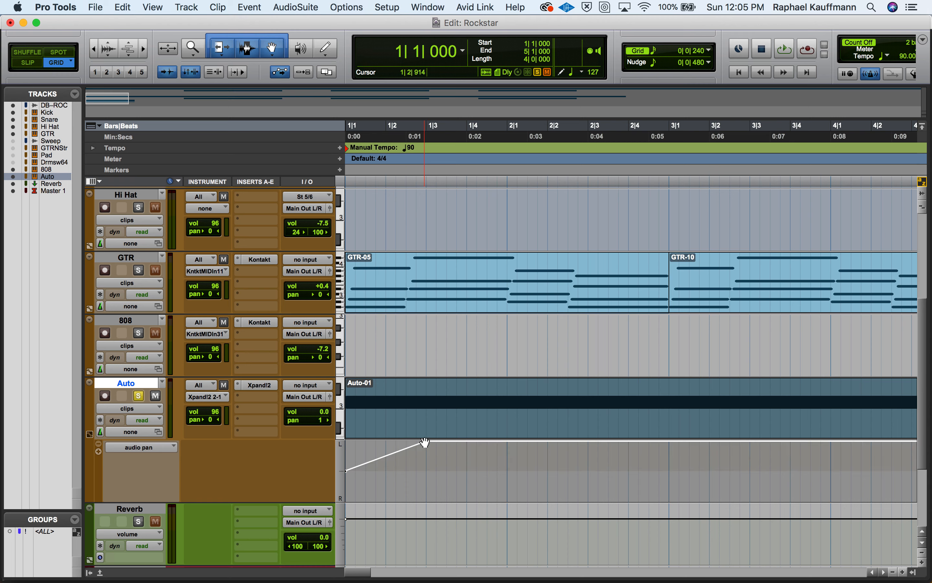
click(507, 441)
drag(507, 441, 503, 511)
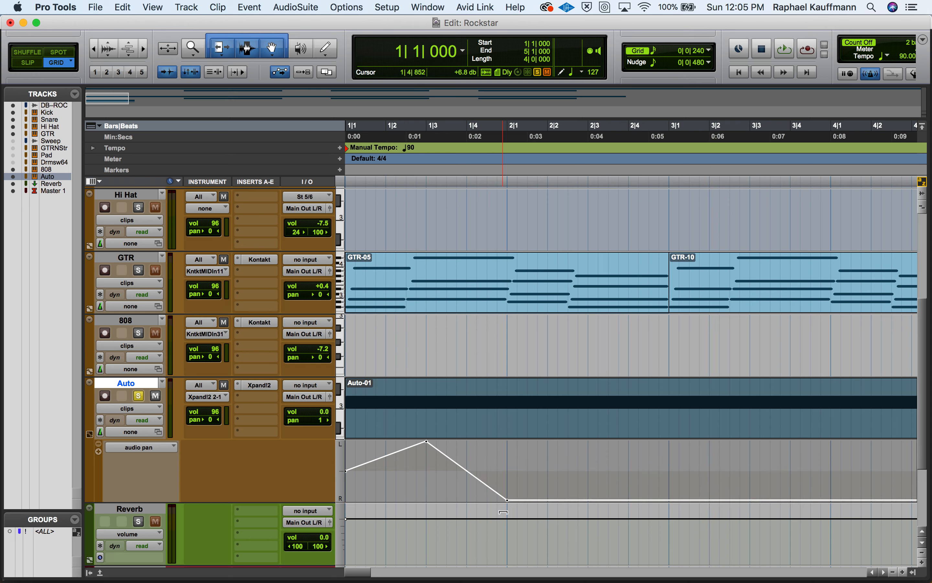
Set the pan line's starting point to hard right and add breakpoints hard left at 2|3 and hard right at bar 3.
drag(346, 471, 346, 500)
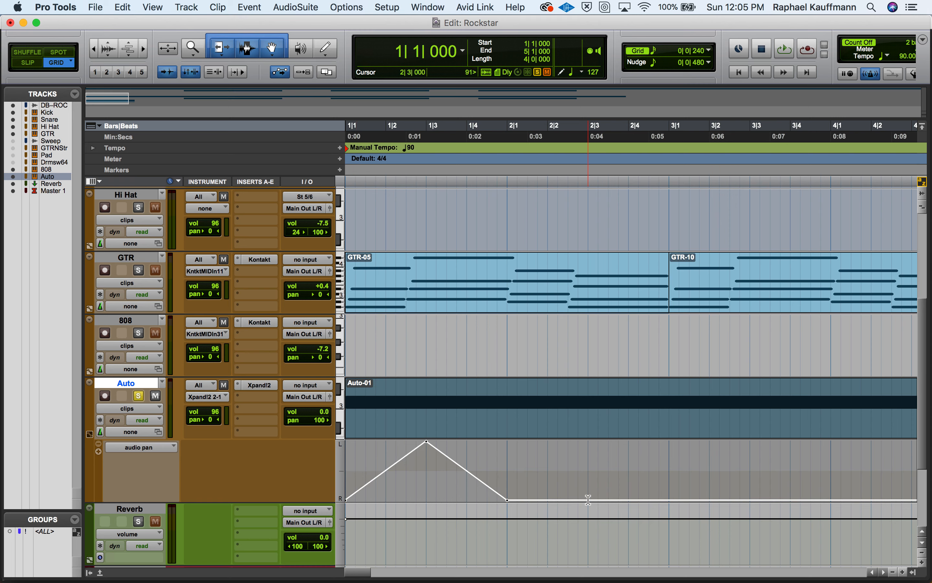
drag(587, 500, 588, 441)
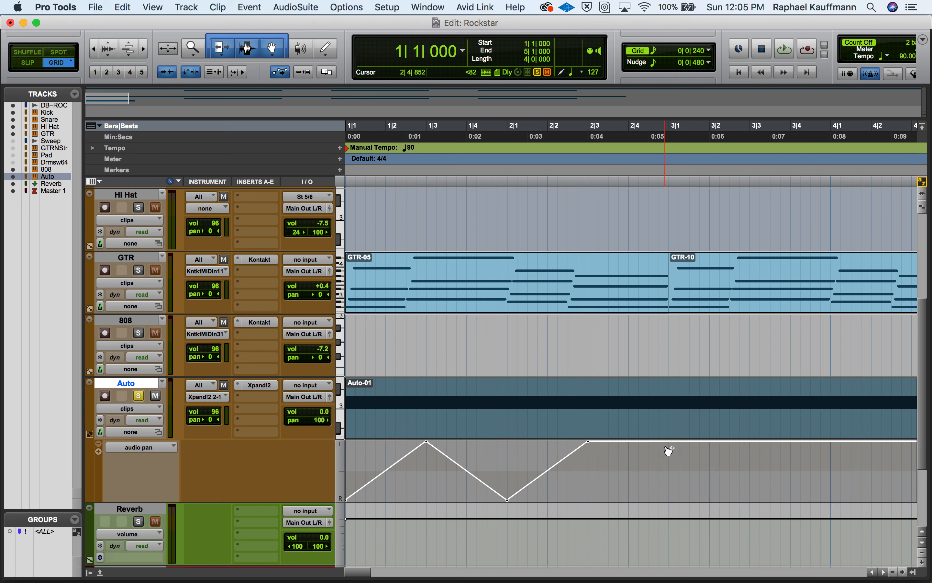
drag(669, 442, 673, 514)
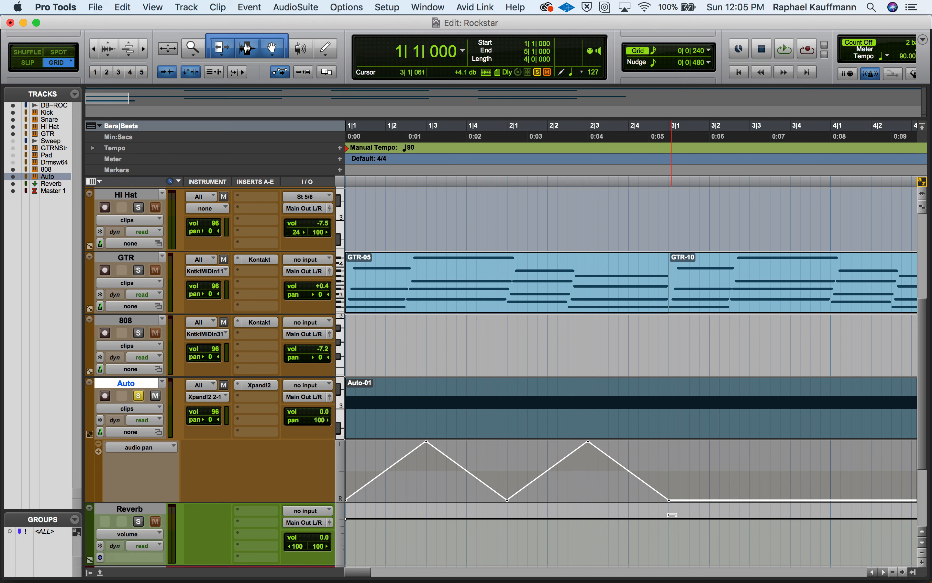
Choose the Triangle pencil, try drawing a pan triangle wave from bar 3 to about 3|3, and undo it.
click(326, 50)
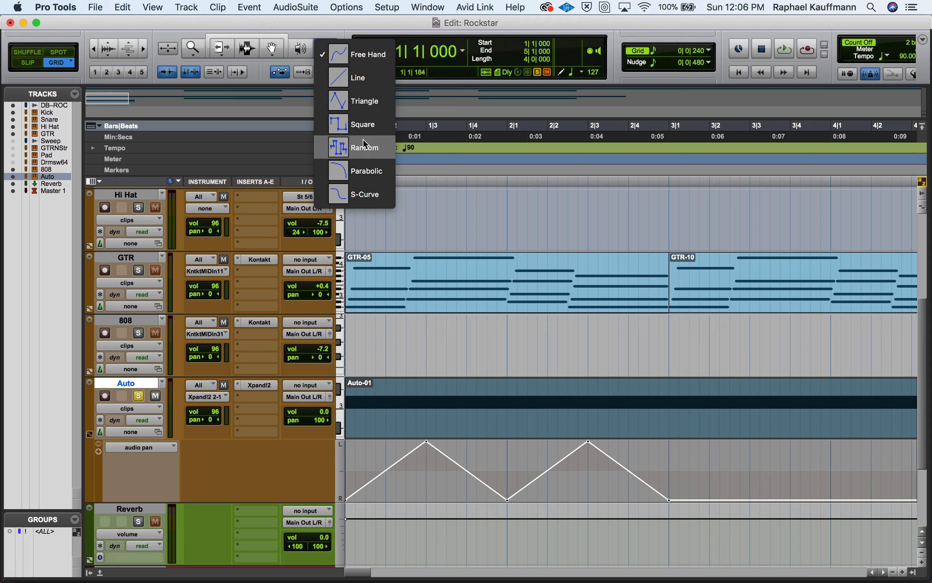
click(366, 108)
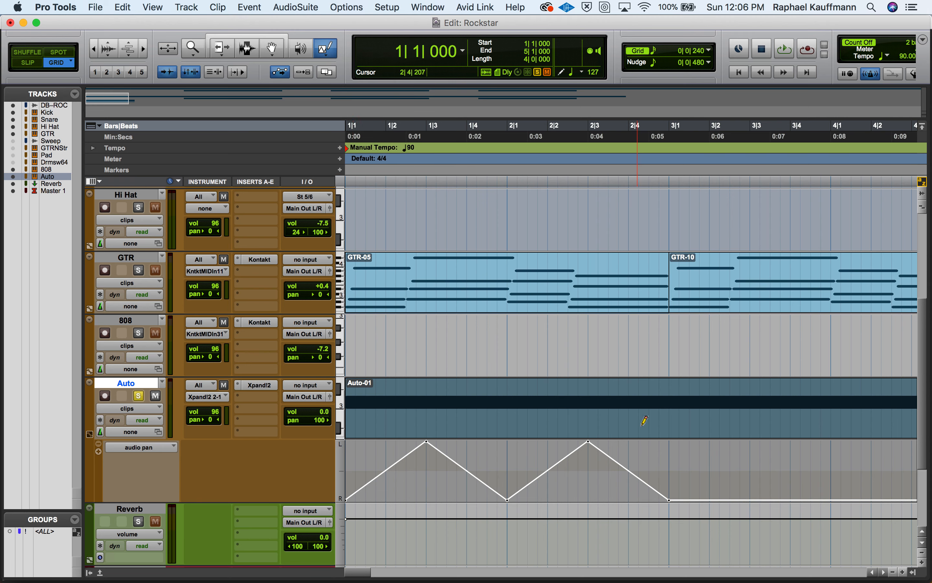
scroll(663, 462, right, 5)
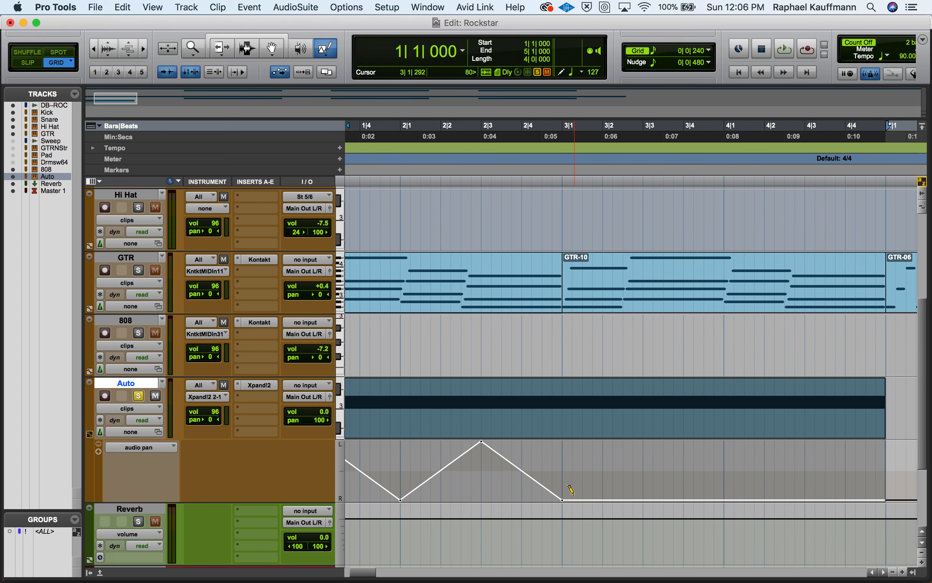
mouse_move(561, 500)
mouse_down()
mouse_move(606, 449)
mouse_move(641, 441)
mouse_up()
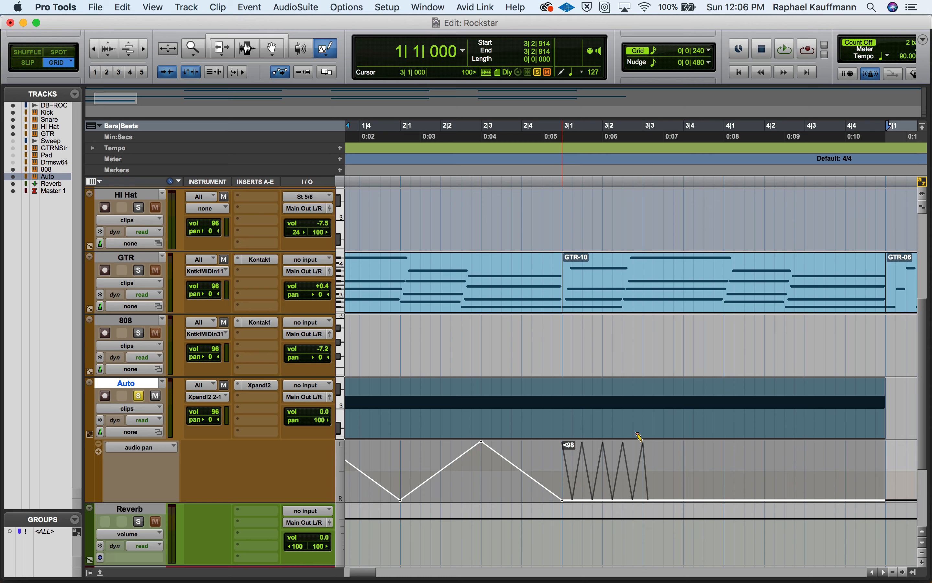
drag(642, 441, 642, 441)
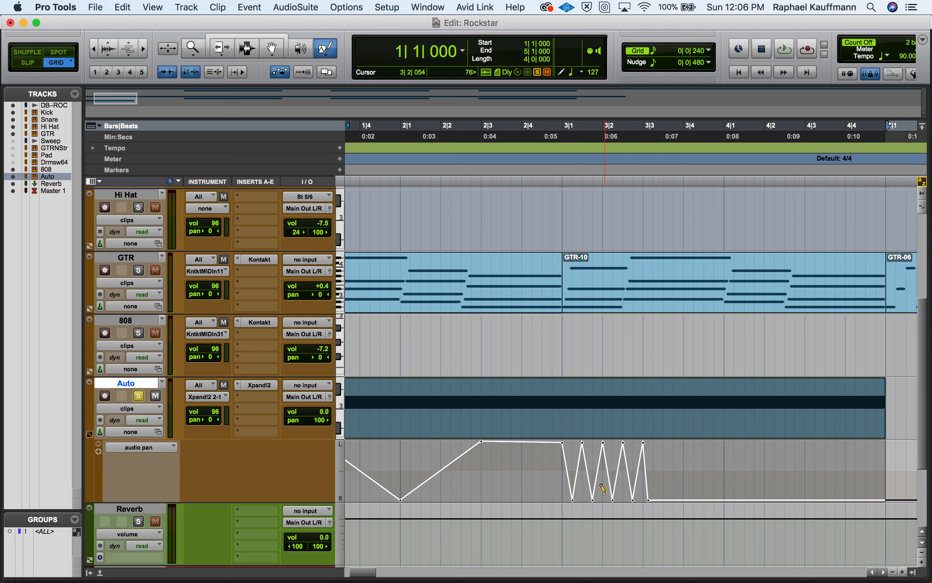
key(super+z)
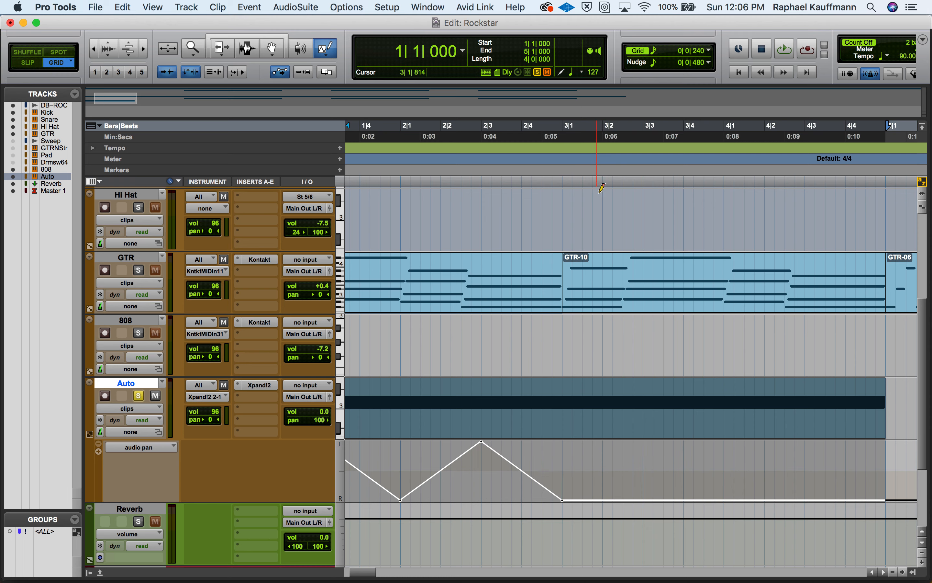
Set the grid to 1/2 note and draw a full left-to-right triangle pan wave from bar 3 to bar 5.
click(659, 52)
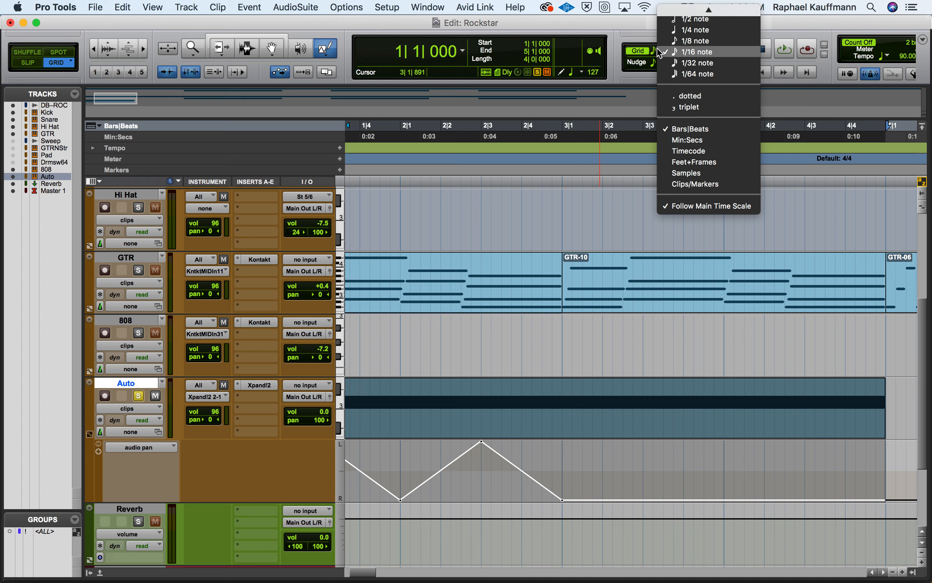
click(672, 30)
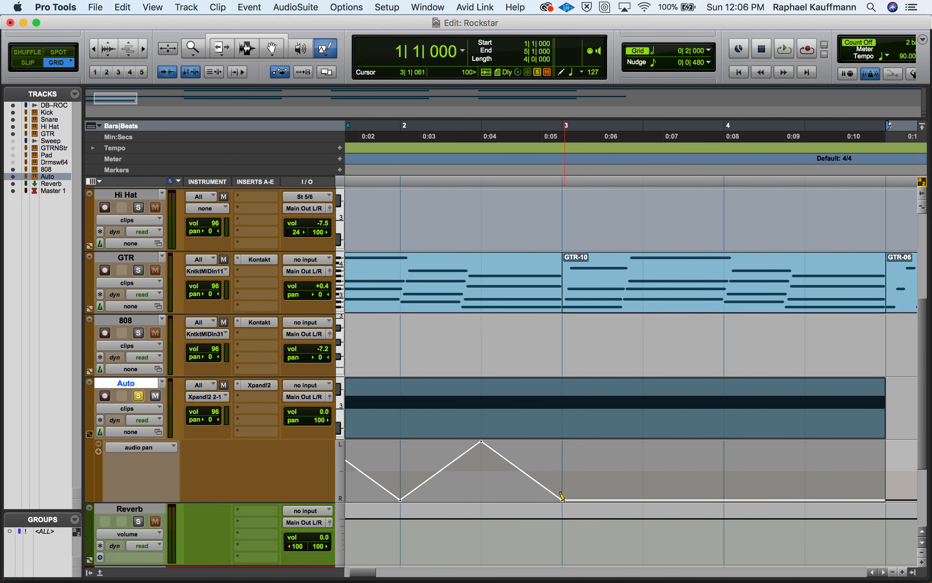
drag(562, 500, 632, 458)
key(super+z)
mouse_move(641, 496)
mouse_down()
mouse_move(640, 439)
mouse_move(588, 442)
mouse_move(857, 411)
mouse_up()
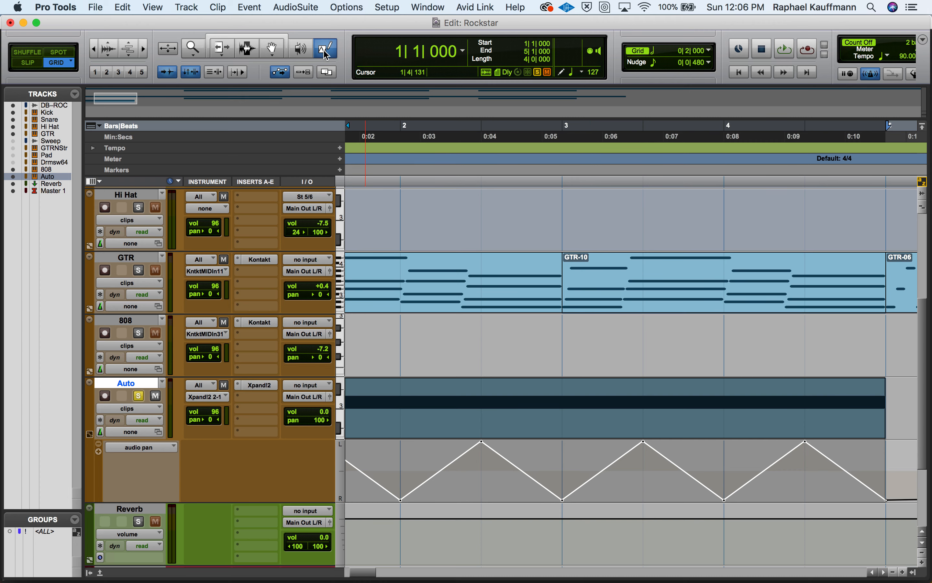
Set the pencil back to Free Hand and play the Auto-01 clip with its triangle pan automation.
click(325, 54)
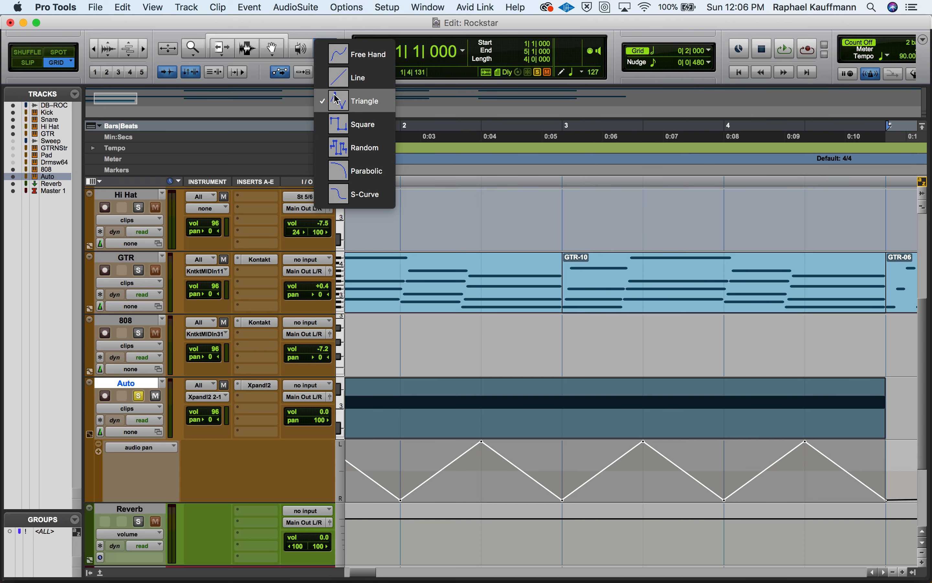
click(338, 54)
key(super+bracketleft)
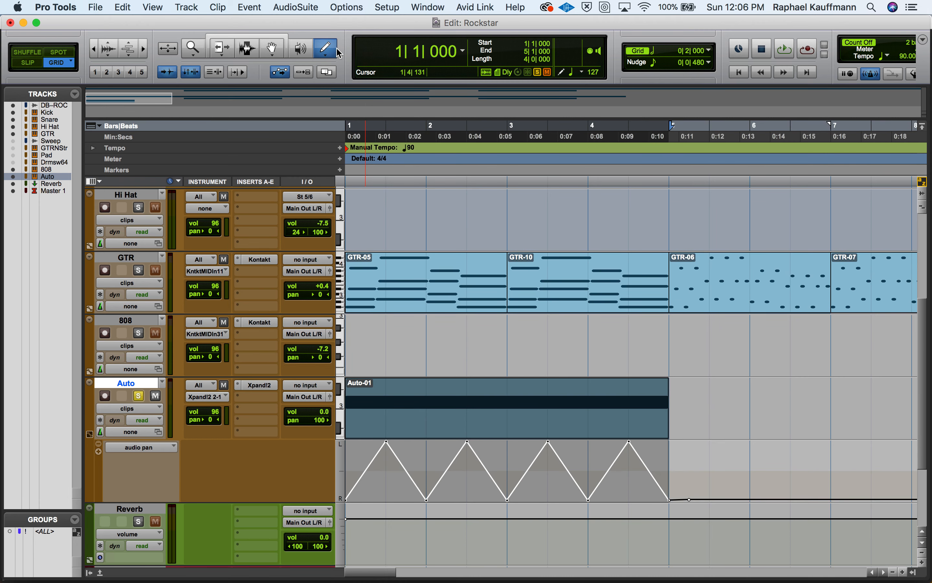
key(space)
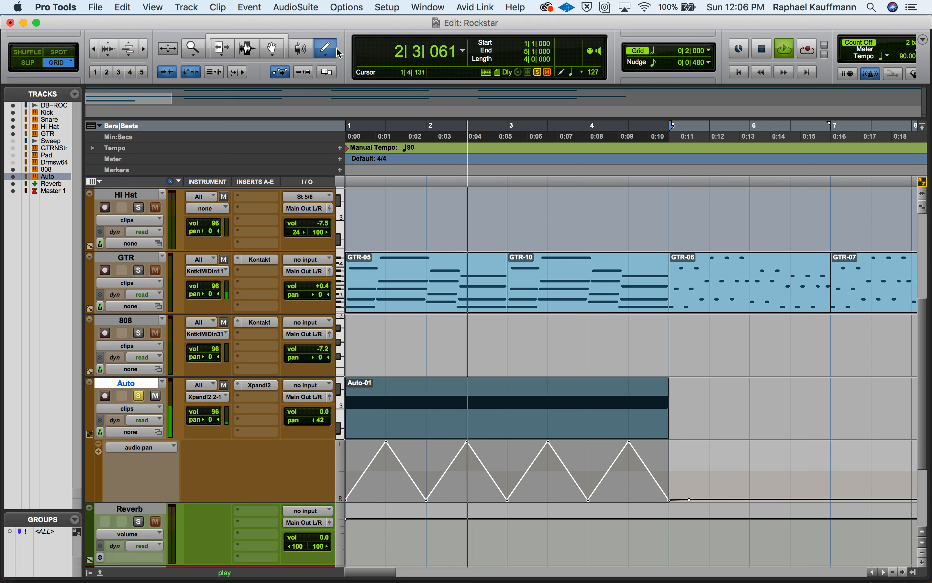
key(space)
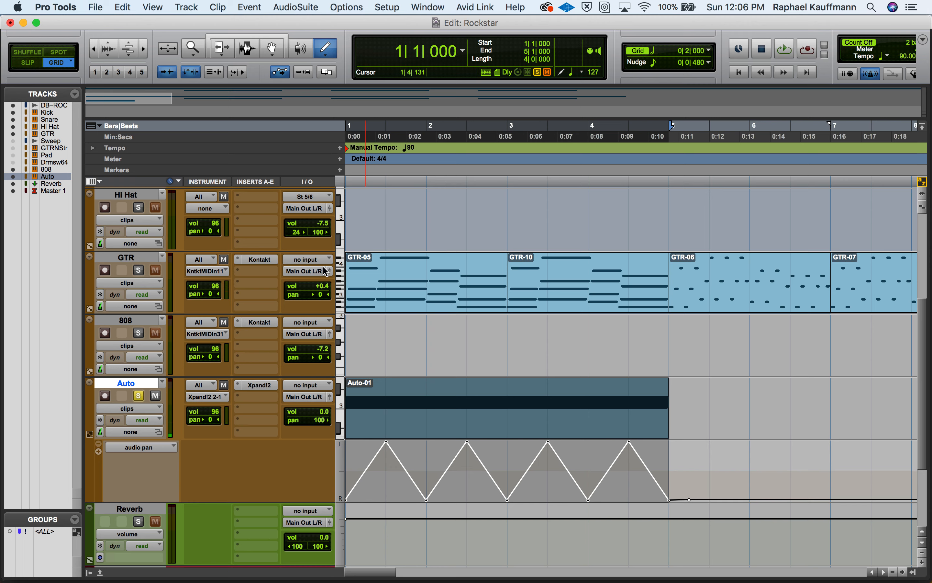
Switch to the Smart Tool and delete the pan breakpoints at bar 2 and at 3|3.
click(426, 500)
click(225, 37)
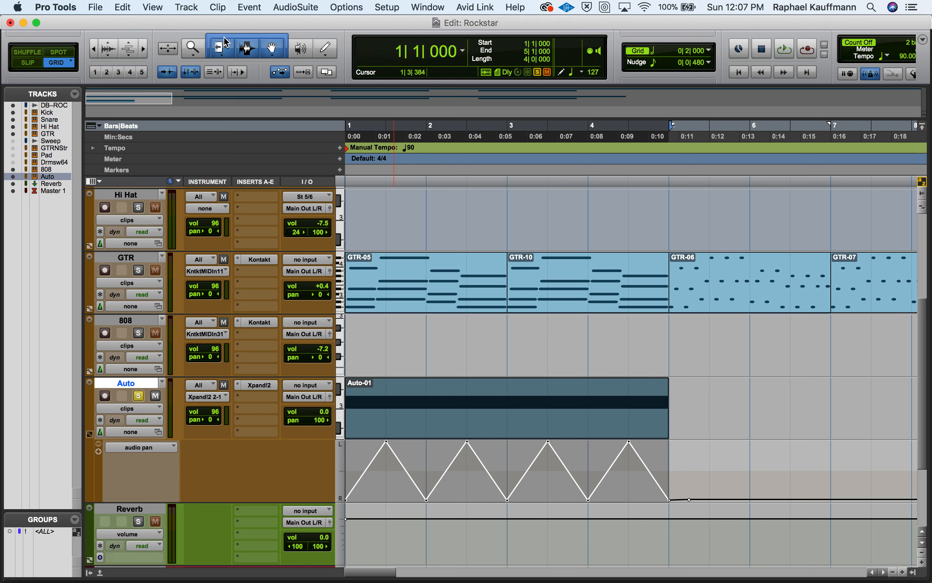
alt+click(426, 500)
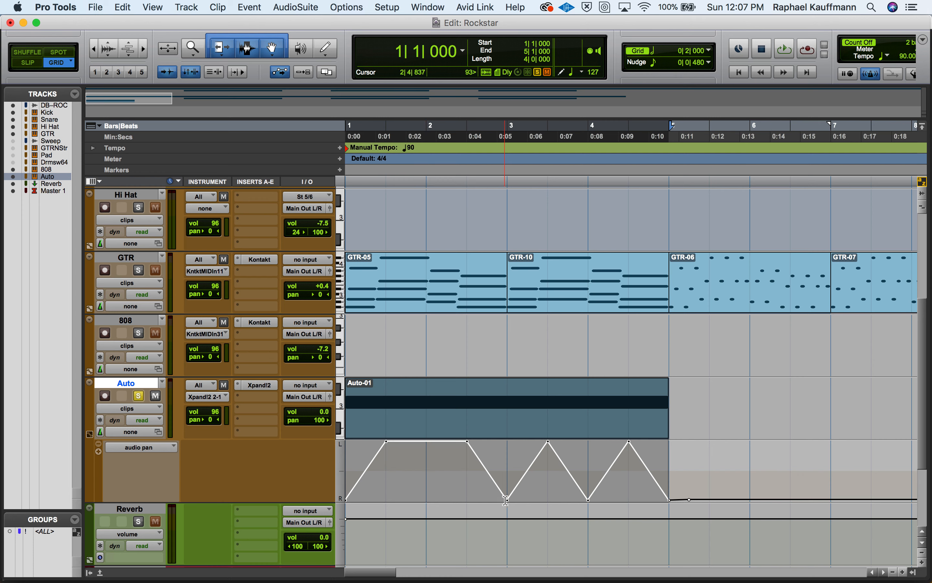
alt+click(547, 441)
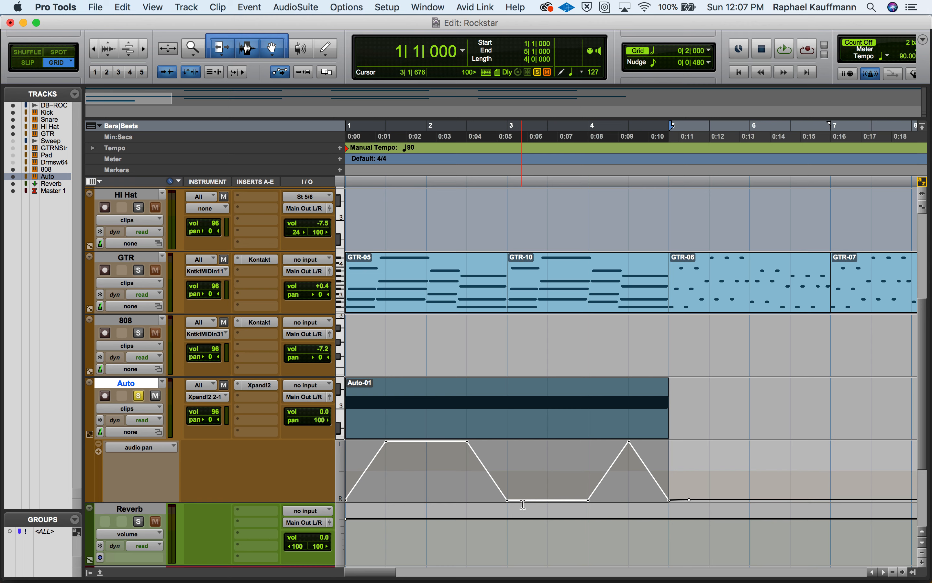
Return to the session start and play the Auto track to hear the edited pan automation.
key(Return)
key(space)
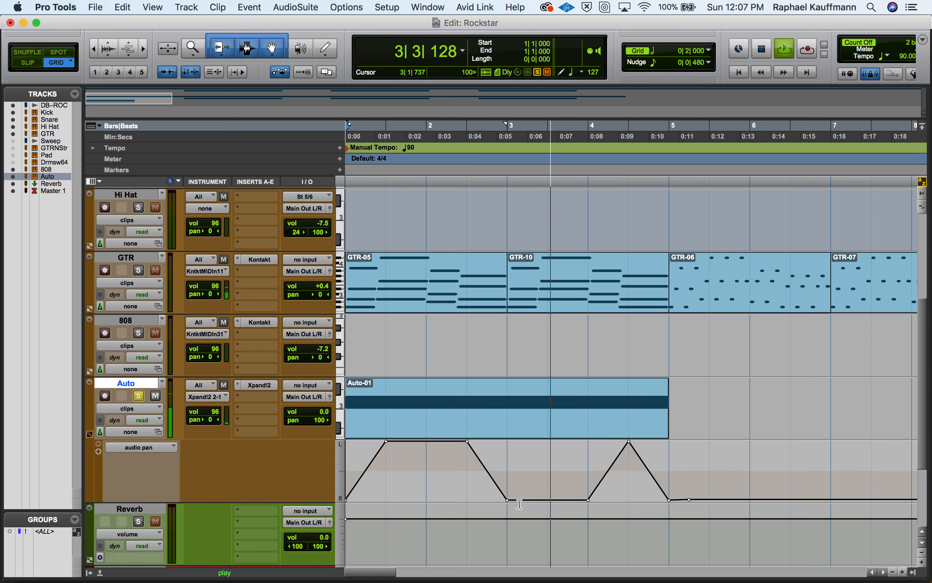
key(space)
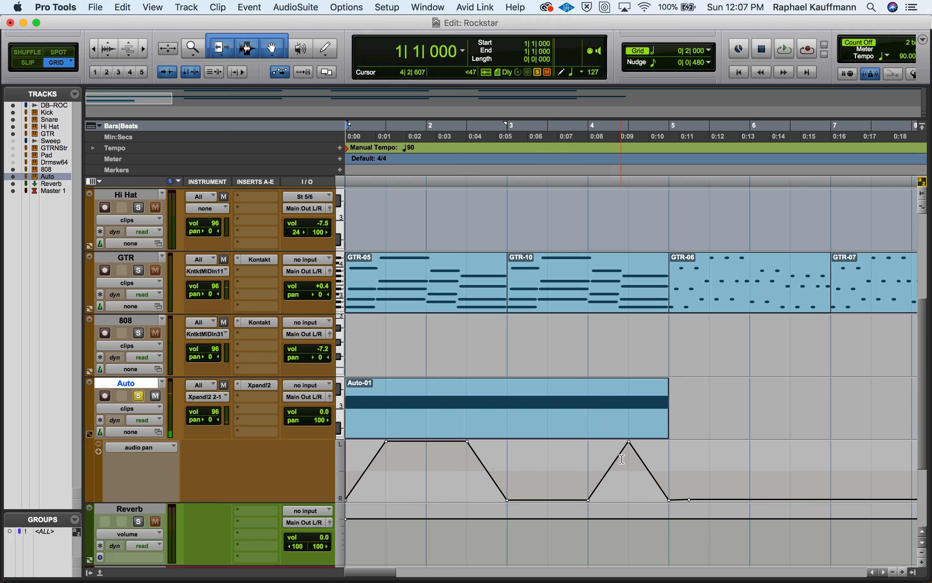
click(427, 455)
click(464, 468)
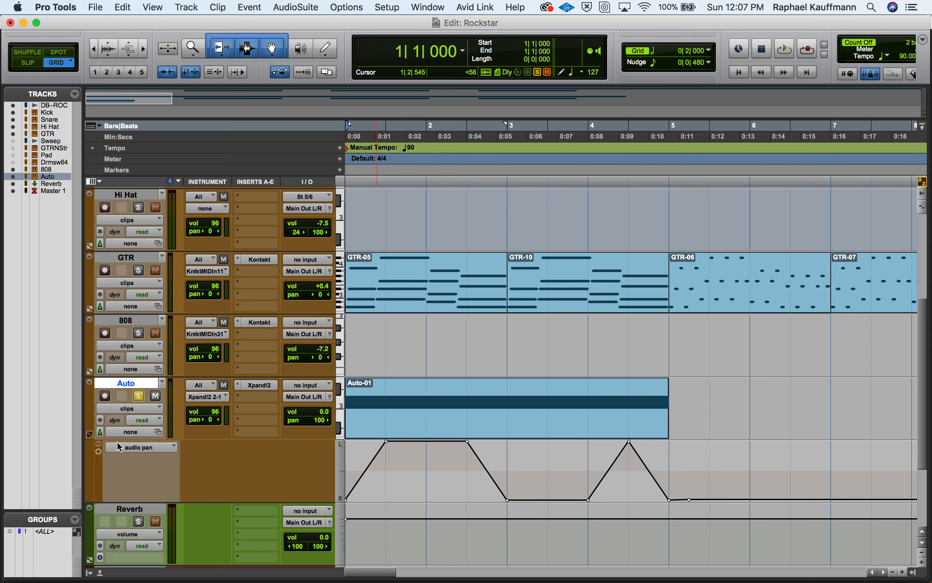
Add a second automation lane below the Auto track's audio pan lane.
click(98, 452)
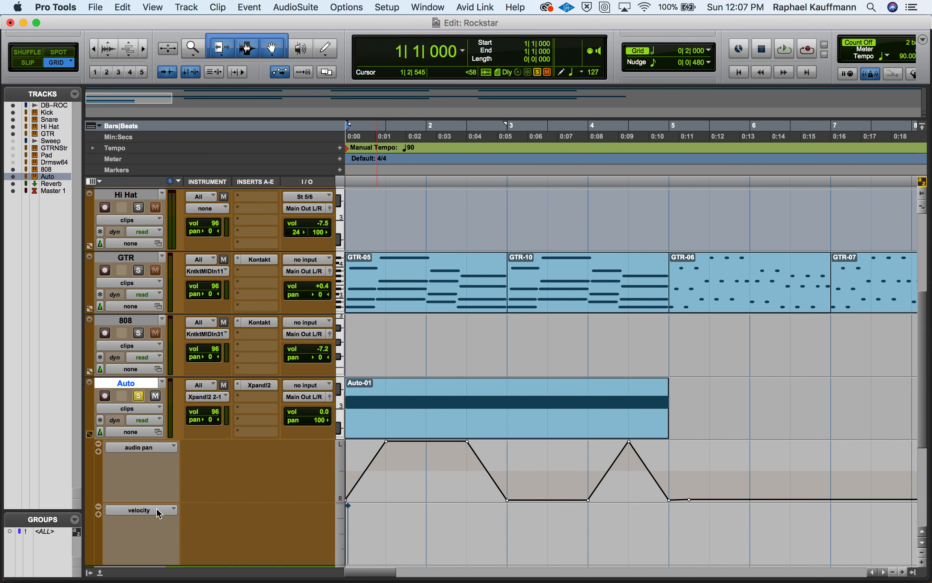
scroll(157, 513, down, 5)
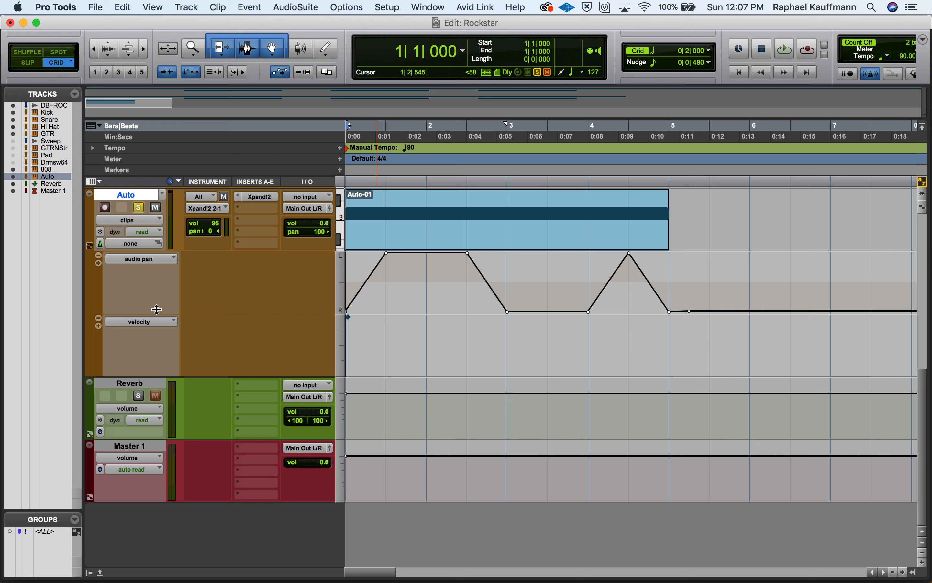
Set the Auto track's new second automation lane to display audio volume.
click(156, 322)
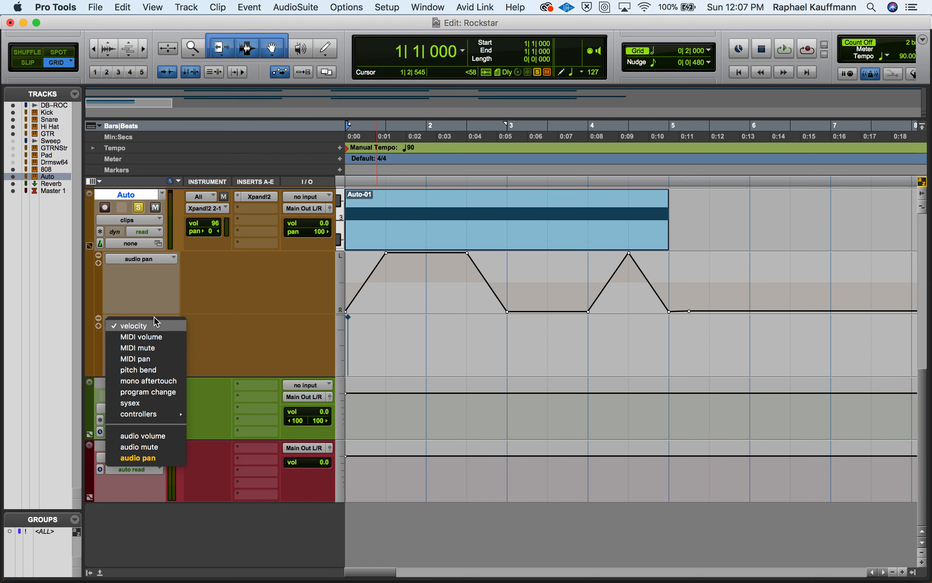
click(143, 435)
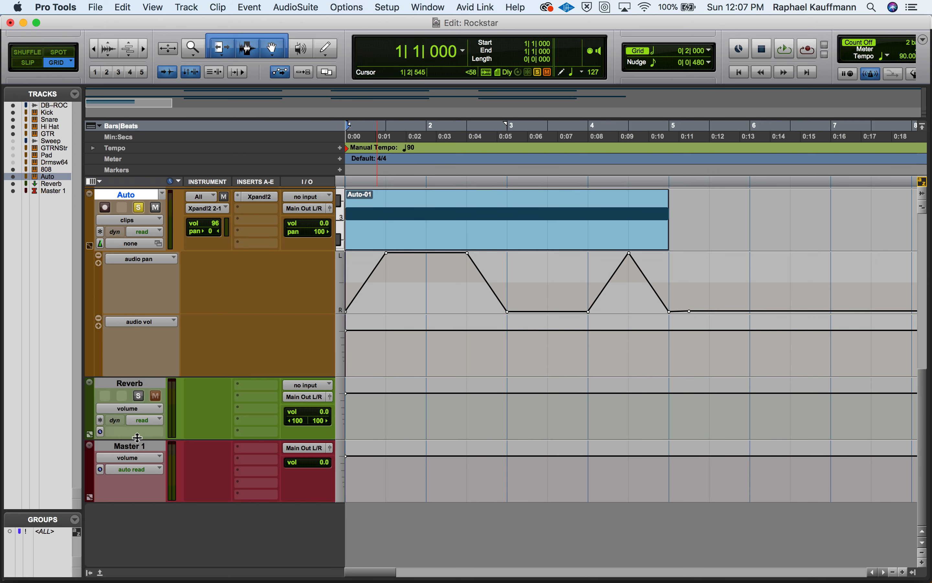
Duplicate the Auto-01 clip with its automation so the copy starts at bar 5.
click(448, 247)
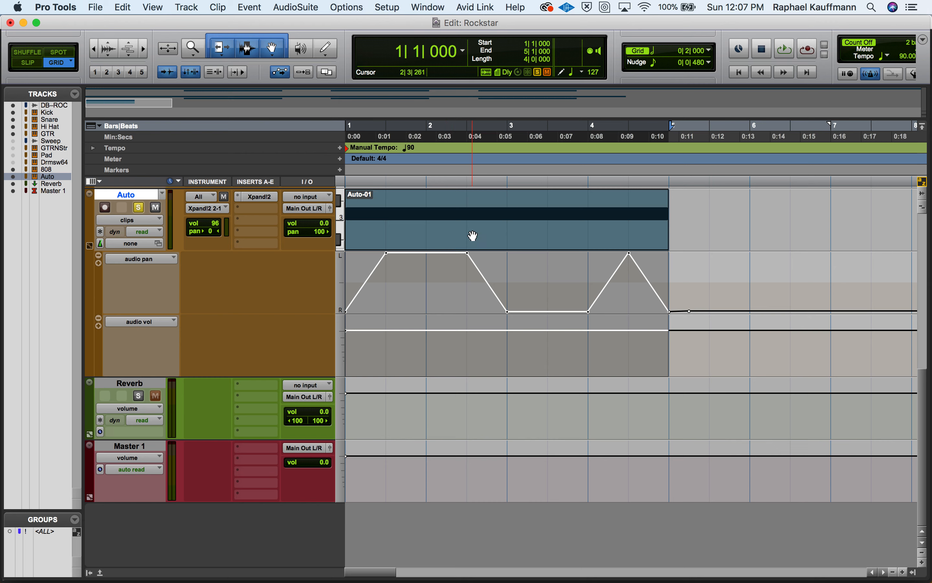
double_click(483, 217)
key(super+d)
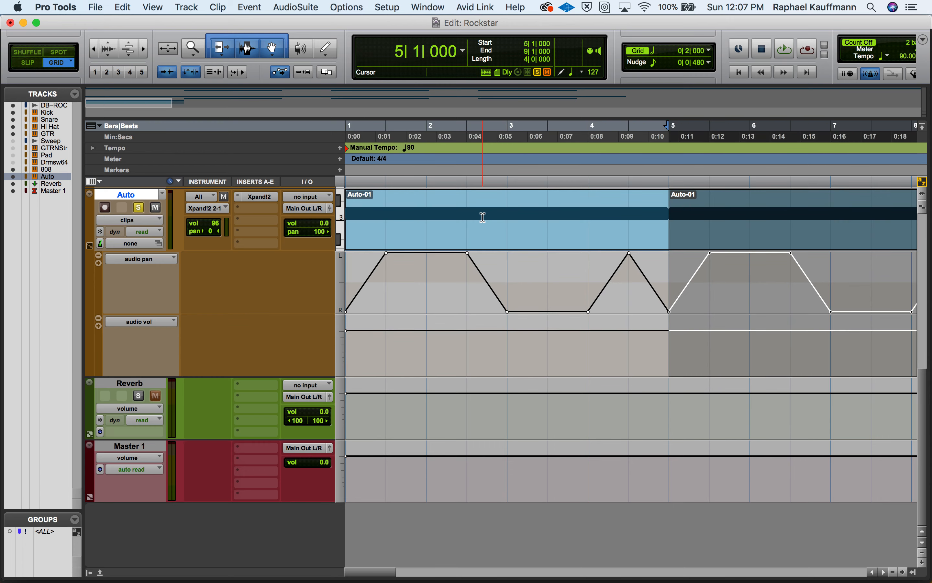
scroll(483, 217, right, 6)
scroll(482, 216, up, 3)
scroll(483, 217, down, 2)
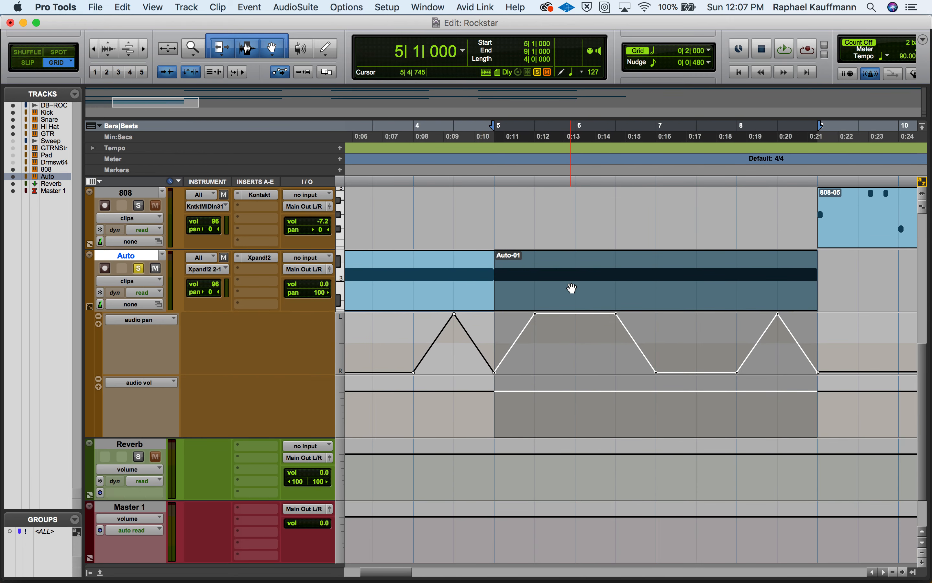
Clear the copied pan automation between bars 5 and 9, including the leftover breakpoint at bar 9.
click(577, 343)
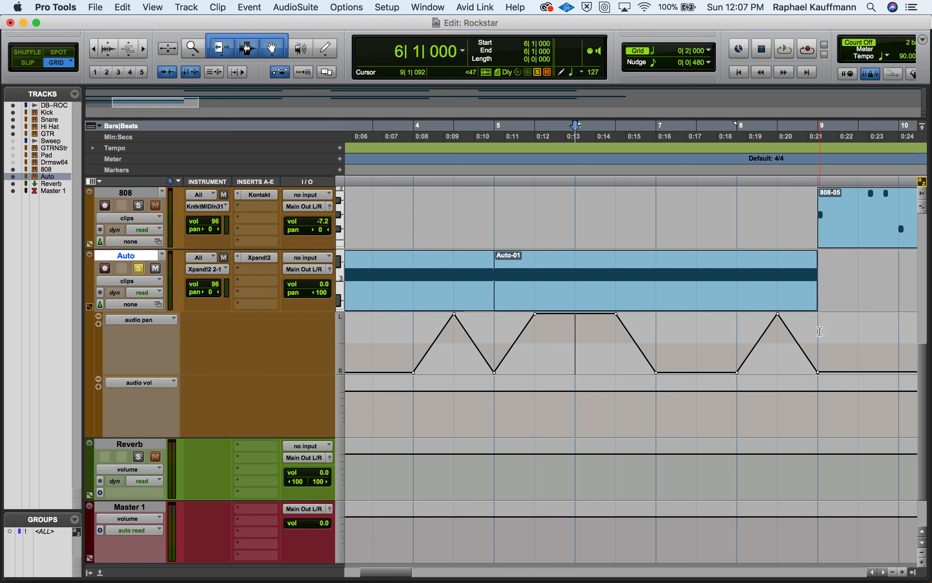
drag(819, 332, 496, 331)
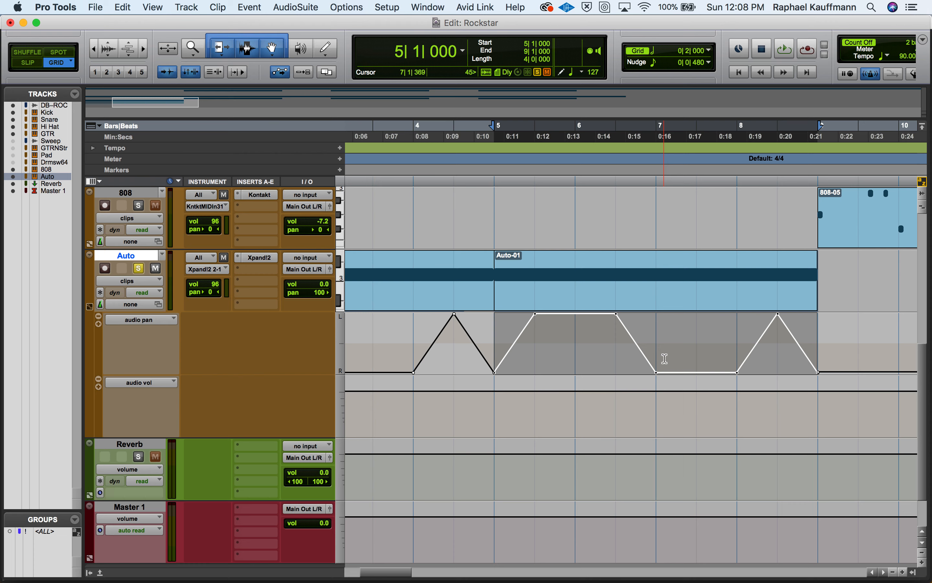
key(Delete)
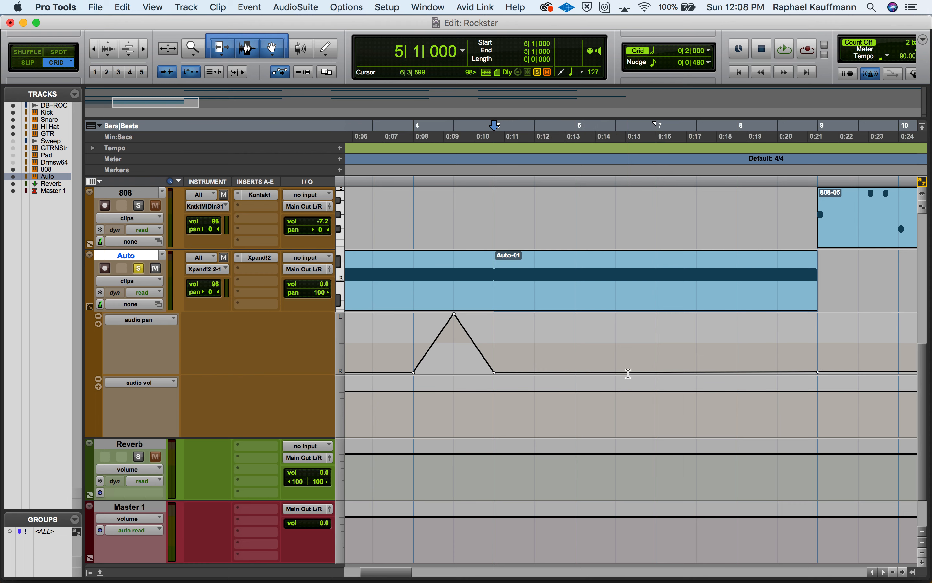
click(818, 364)
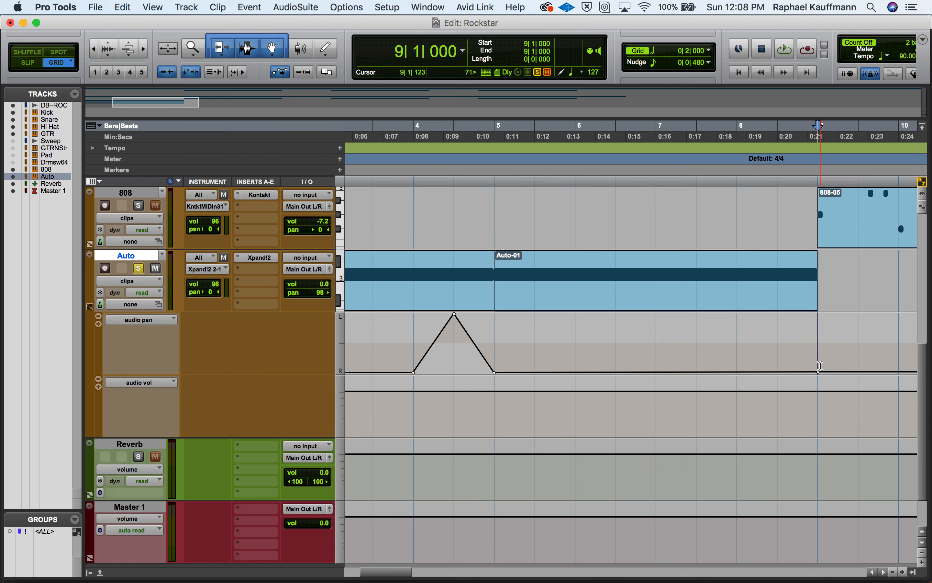
click(873, 362)
drag(873, 362, 805, 362)
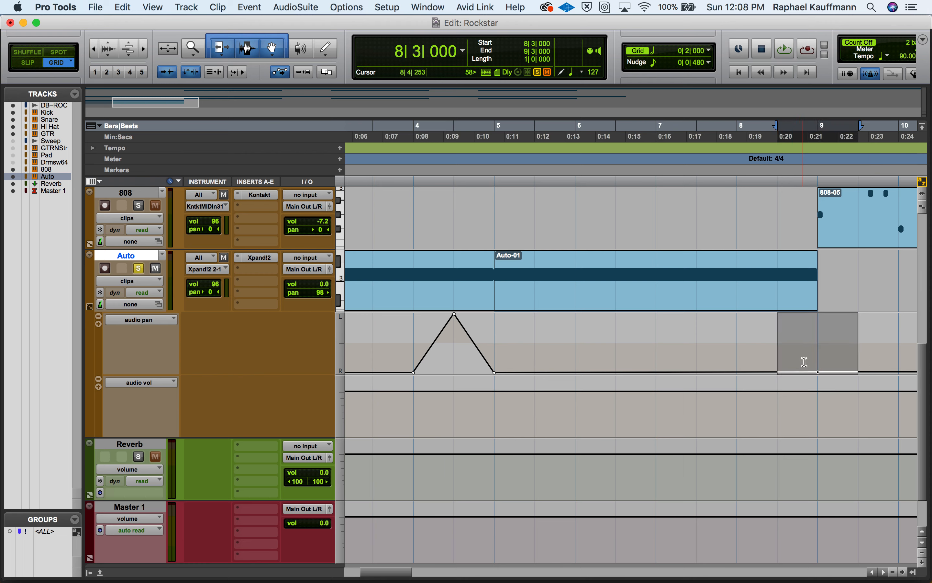
click(805, 361)
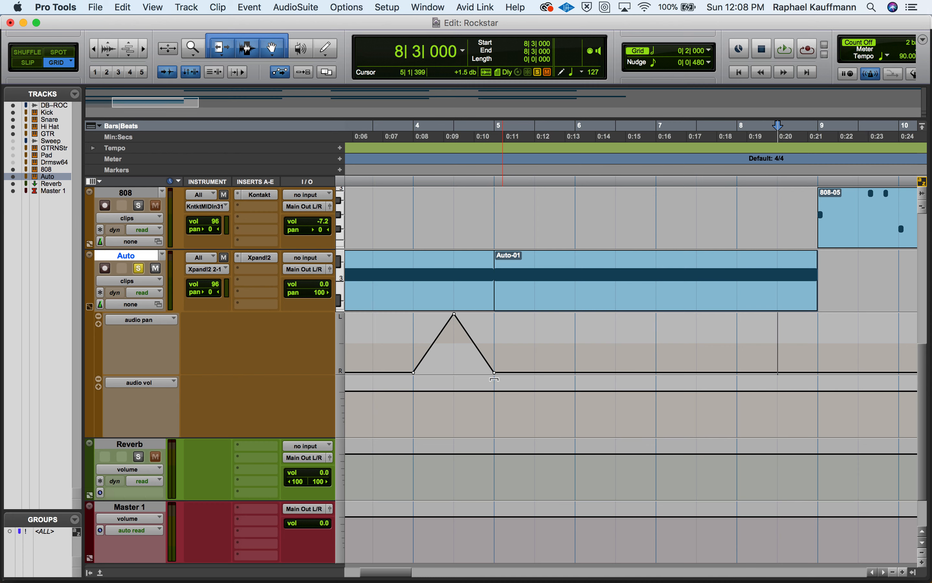
Add a pan breakpoint at bar 5 and raise it to about center, so the second clip is panned near the middle.
scroll(512, 349, right, 2)
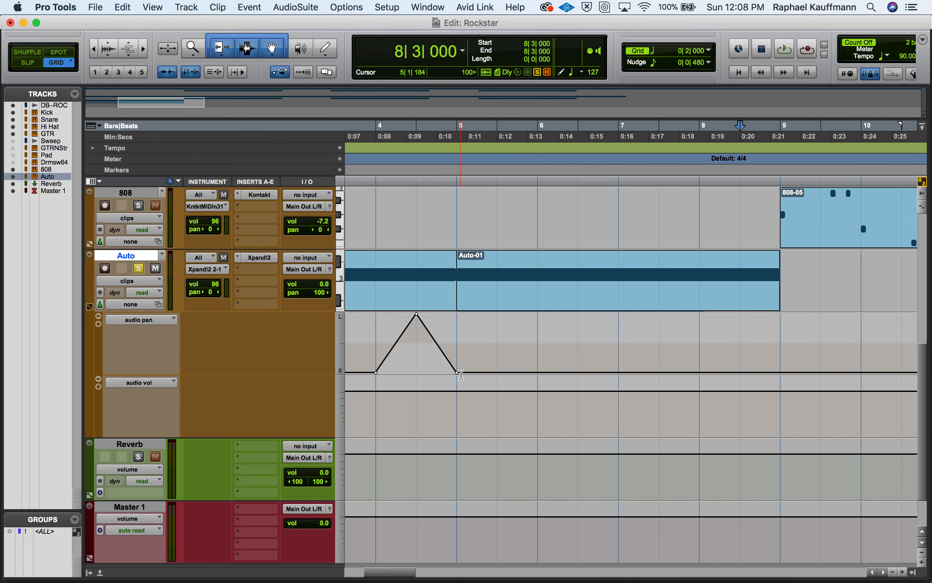
drag(461, 373, 462, 342)
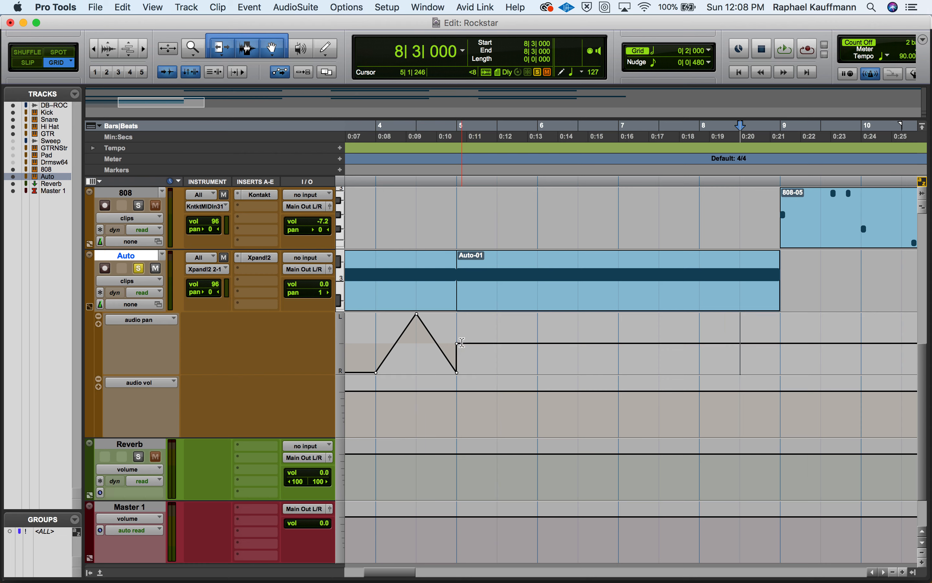
alt+click(457, 344)
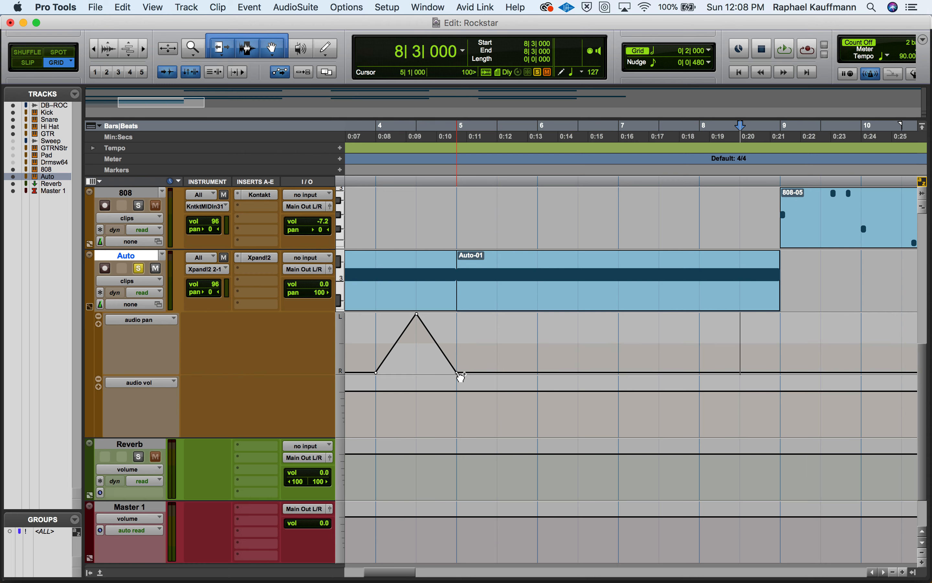
drag(460, 375, 458, 344)
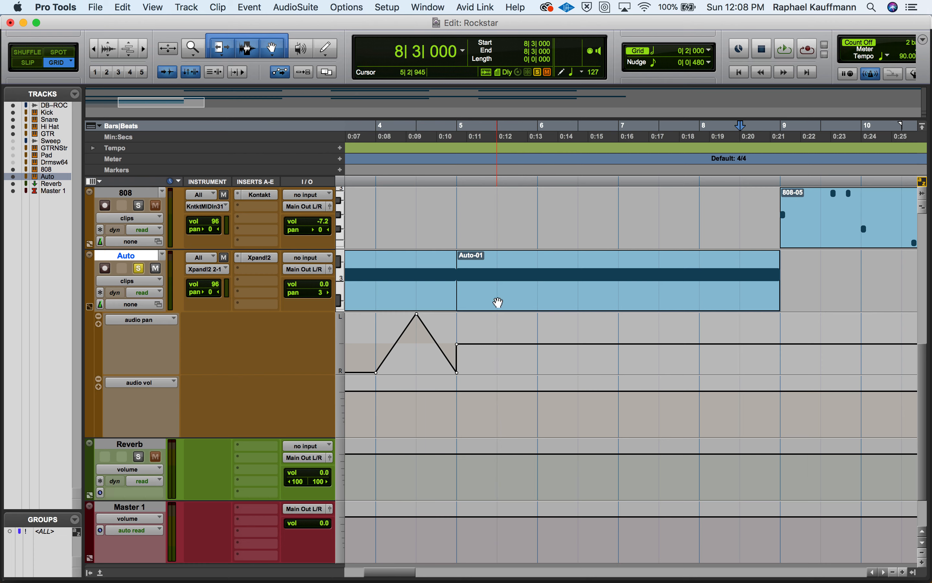
Select the second Auto-01 clip at bar 5 and play it briefly.
click(498, 302)
key(space)
key(space)
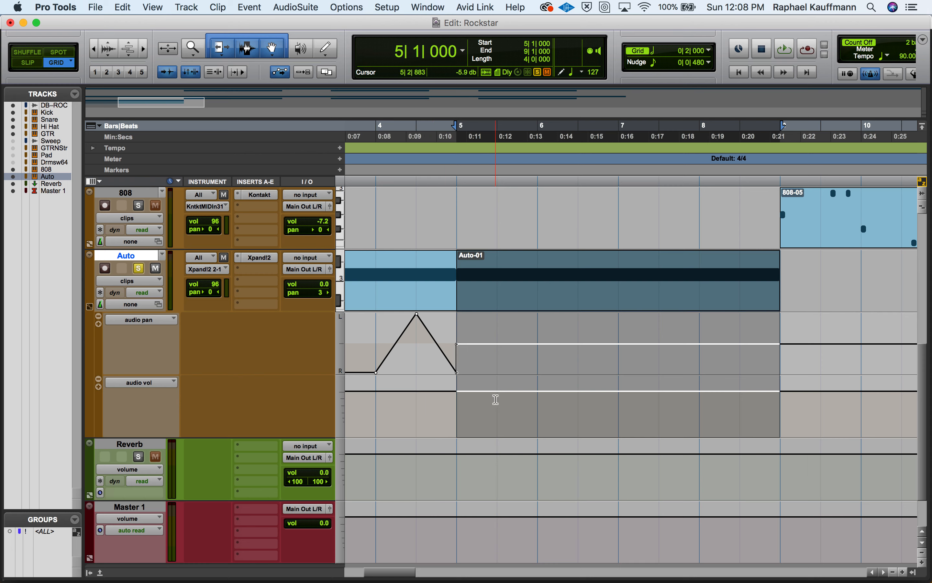
With the Grabber, shape audio volume into a zigzag, low at bars 6 and 8 and back up at bars 7 and 9, and play it.
click(277, 51)
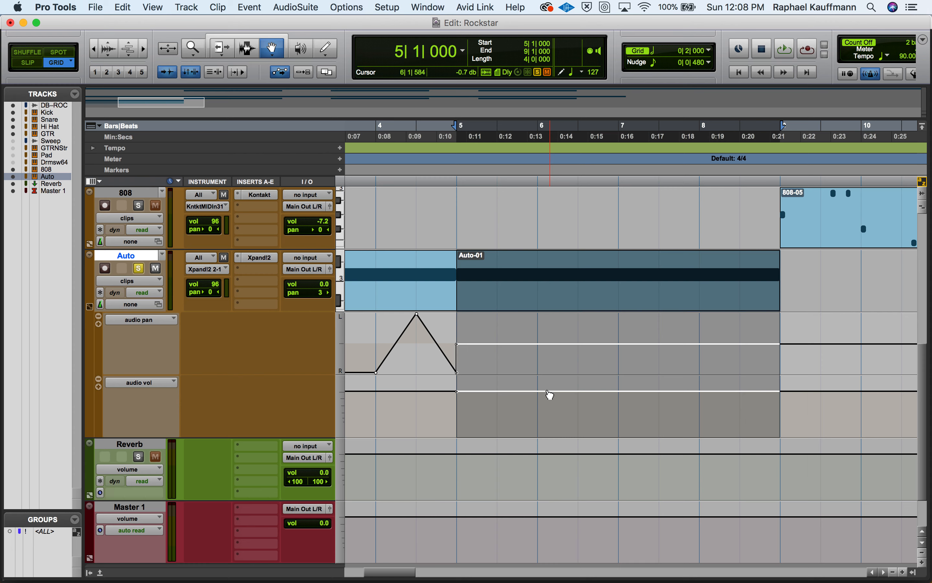
drag(539, 391, 537, 435)
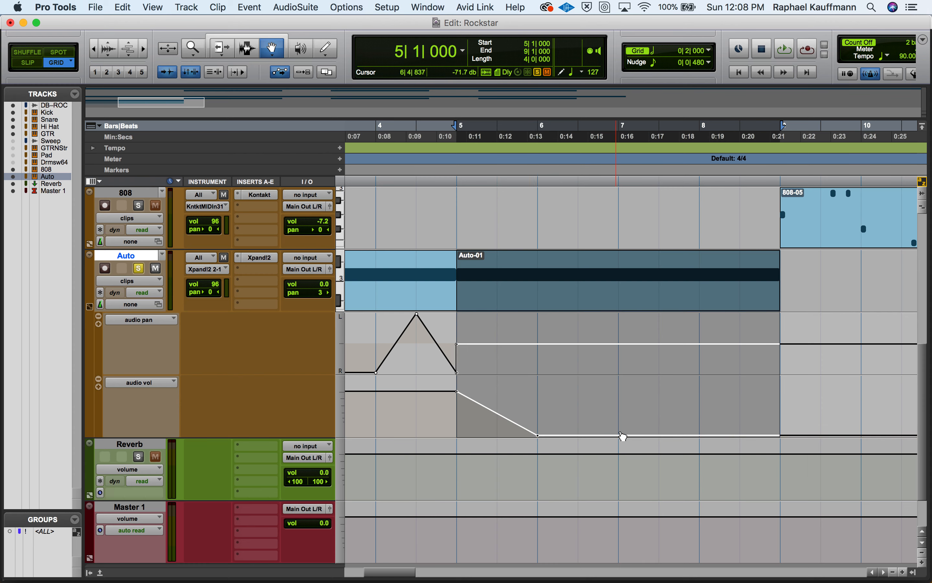
drag(620, 435, 618, 390)
drag(701, 396, 701, 437)
drag(780, 436, 776, 390)
key(space)
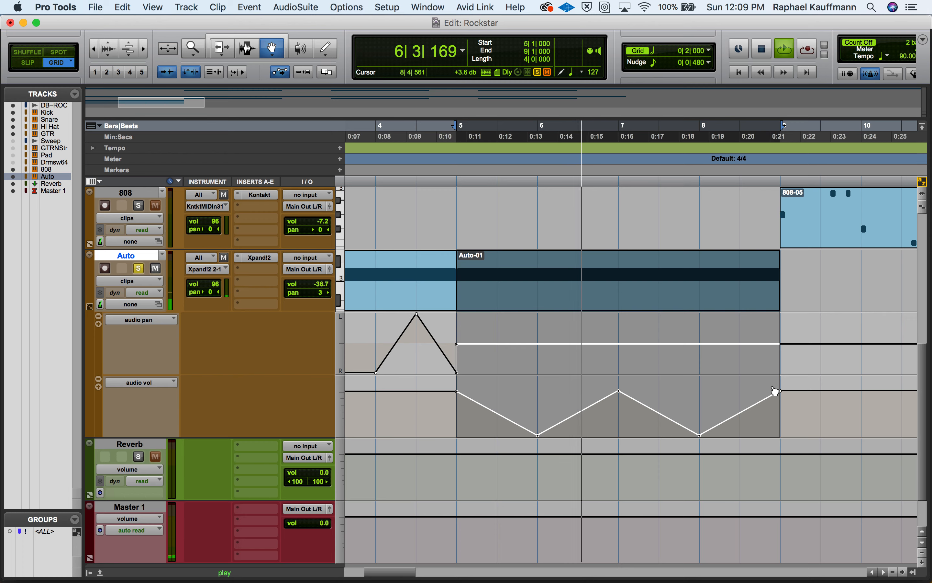
key(space)
Play from the session start in the Mix window to watch the Auto channel's pan knob and volume fader follow the automation.
key(super+equal)
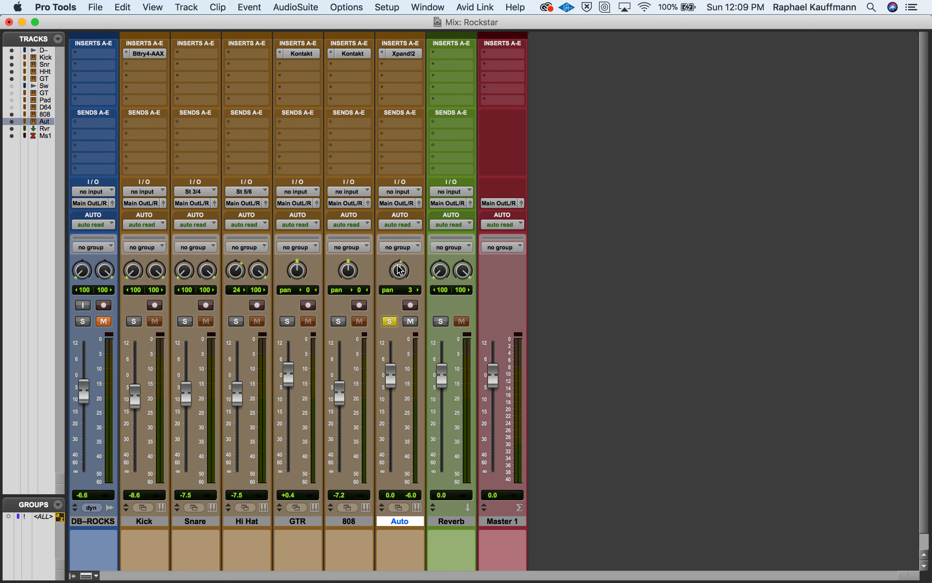
key(super+equal)
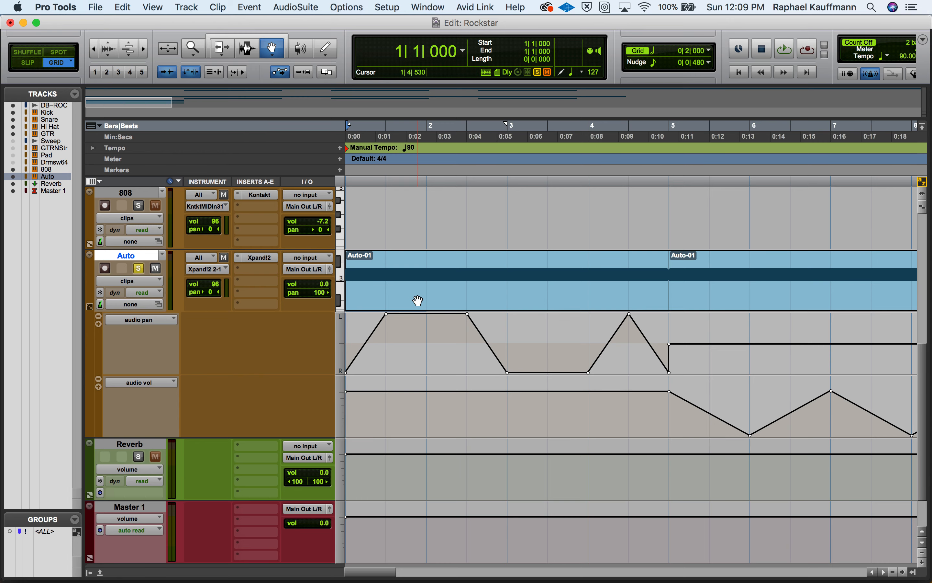
key(super+equal)
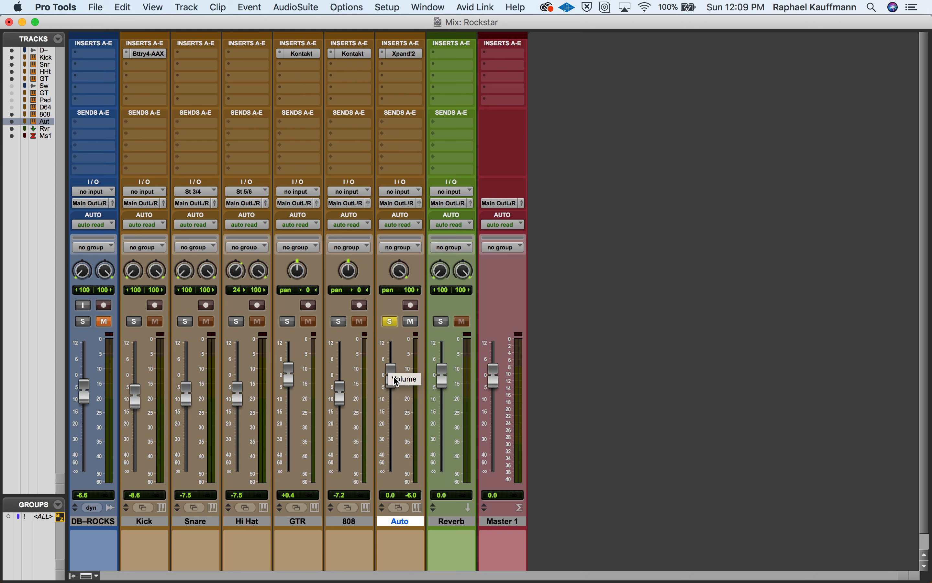
key(space)
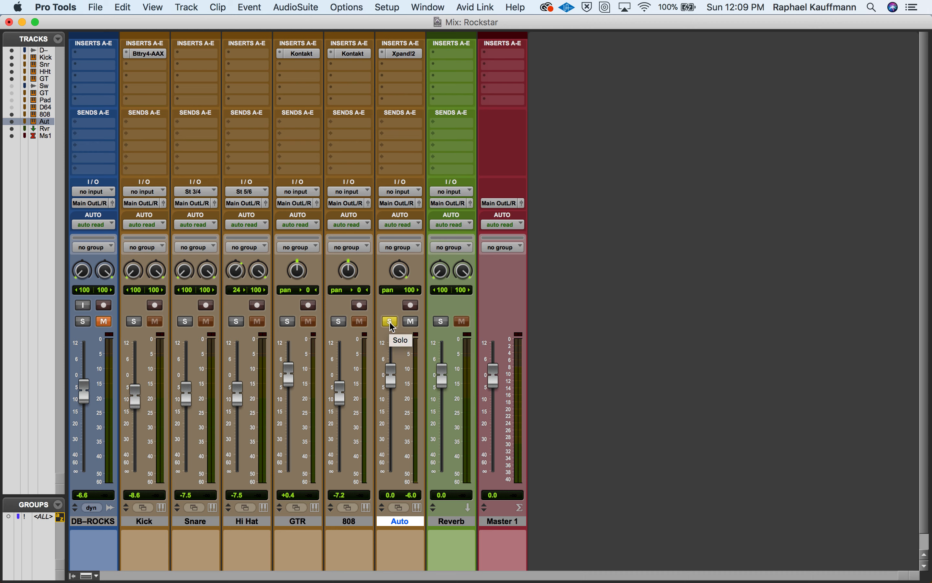
Take the Auto track out of solo, mute it, and collapse its automation lanes in the Edit window.
click(390, 321)
key(super+equal)
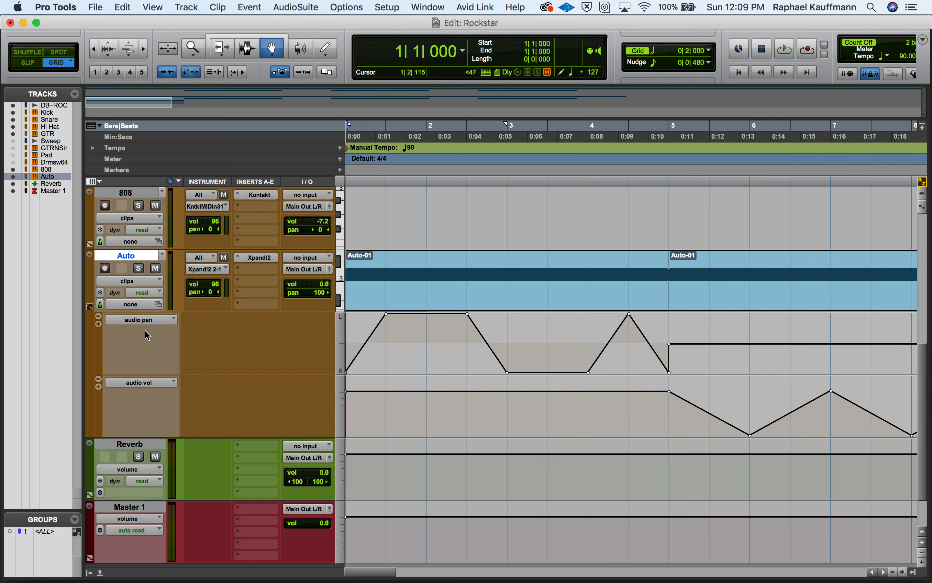
click(155, 268)
click(90, 307)
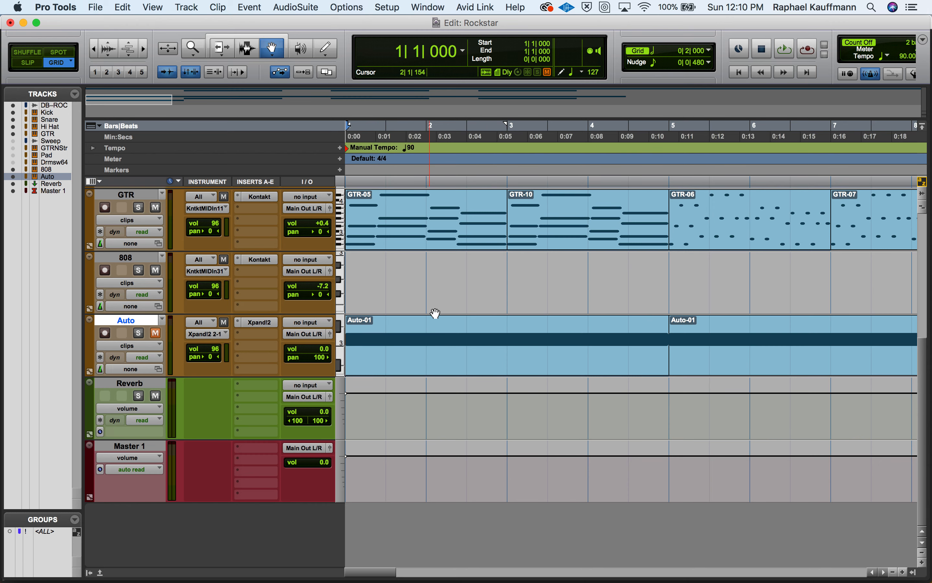
Show the volume automation lane beneath the DB-ROCKSTAR track.
scroll(435, 314, right, 10)
scroll(435, 314, up, 5)
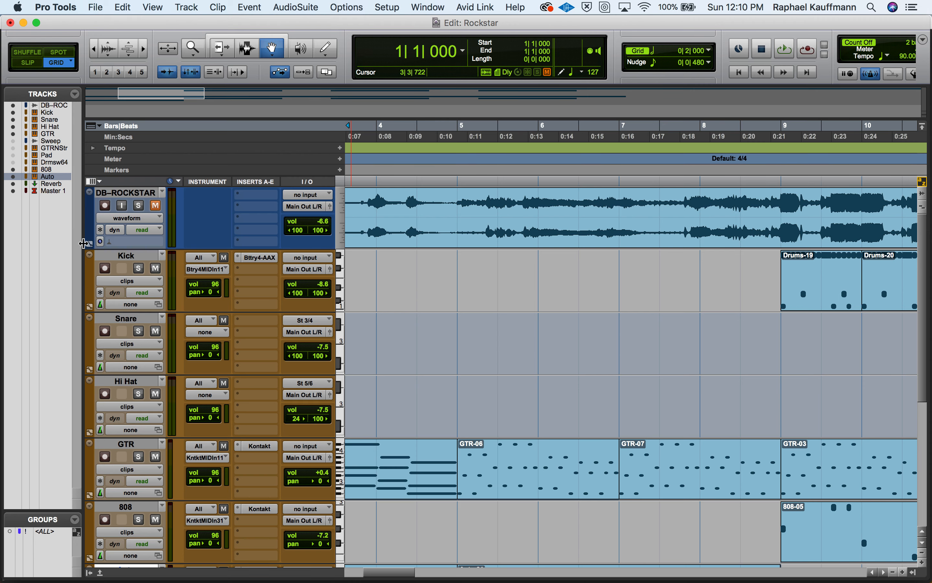
click(91, 244)
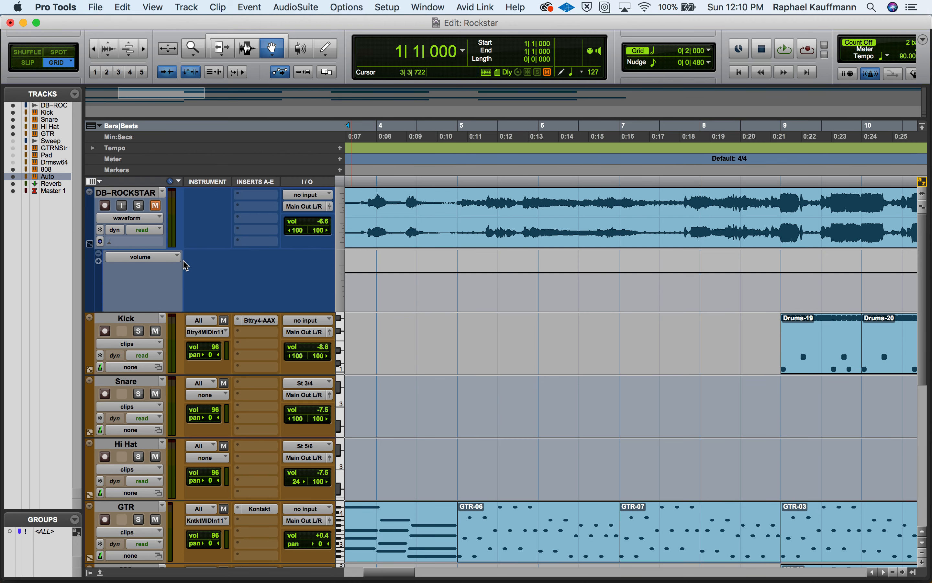
Draw DB-ROCKSTAR volume automation with the Pencil: a small rise within bar 4 and a shallow dip from about 5|2 to bar 6.
click(327, 51)
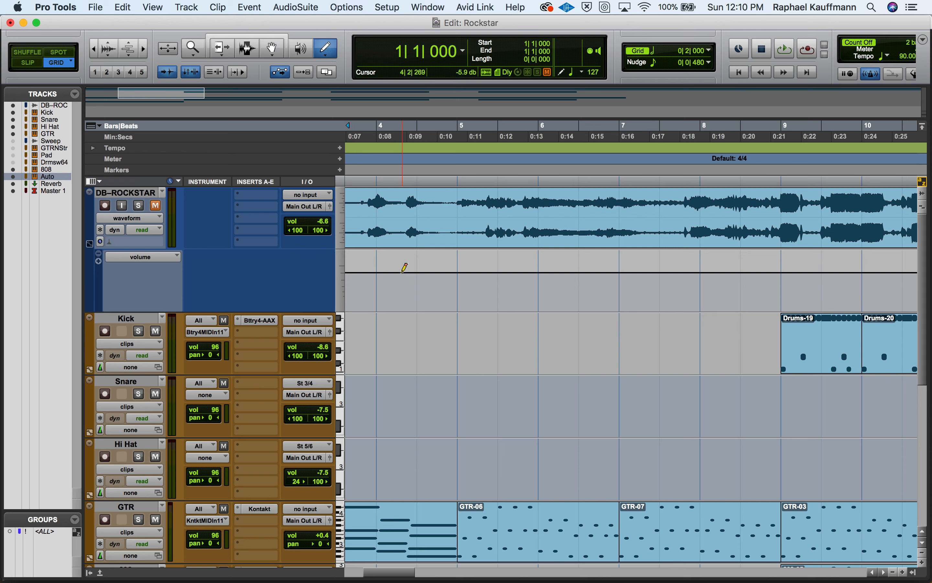
mouse_move(401, 271)
mouse_down()
mouse_move(410, 263)
mouse_move(425, 269)
mouse_up()
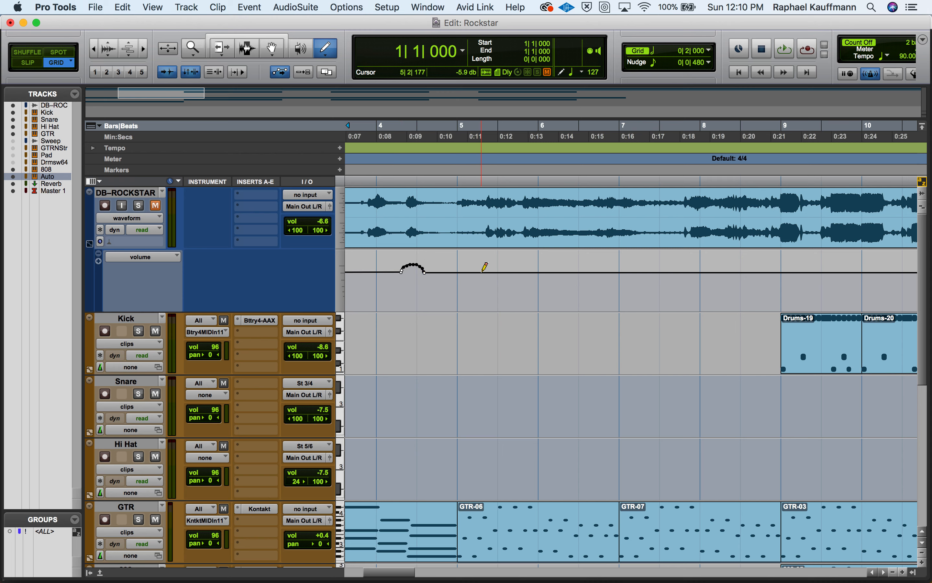
mouse_move(482, 272)
mouse_down()
mouse_move(518, 281)
mouse_move(543, 274)
mouse_up()
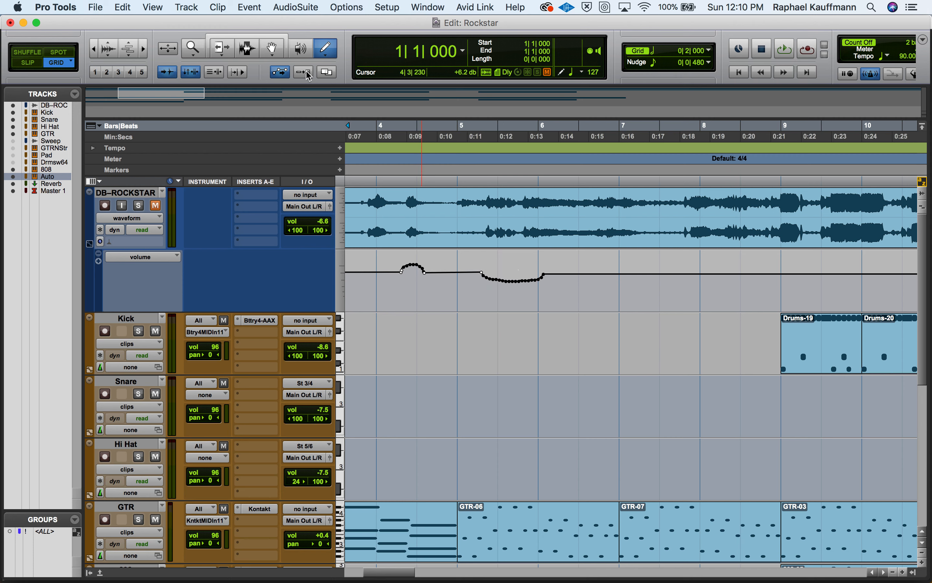
Use the Grabber to add volume breakpoints at 6|3 on DB-ROCKSTAR and lower the level from there on.
click(272, 49)
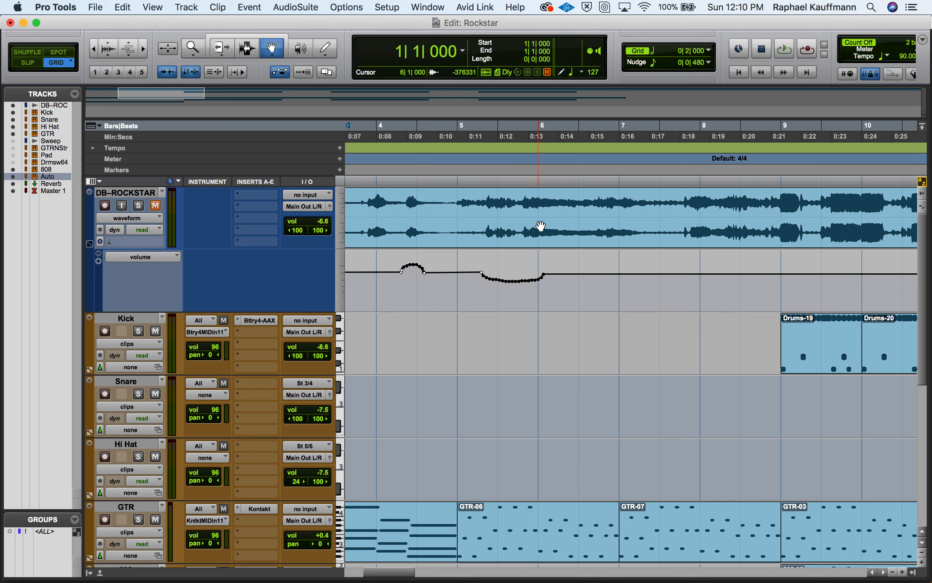
click(579, 274)
drag(594, 279, 594, 284)
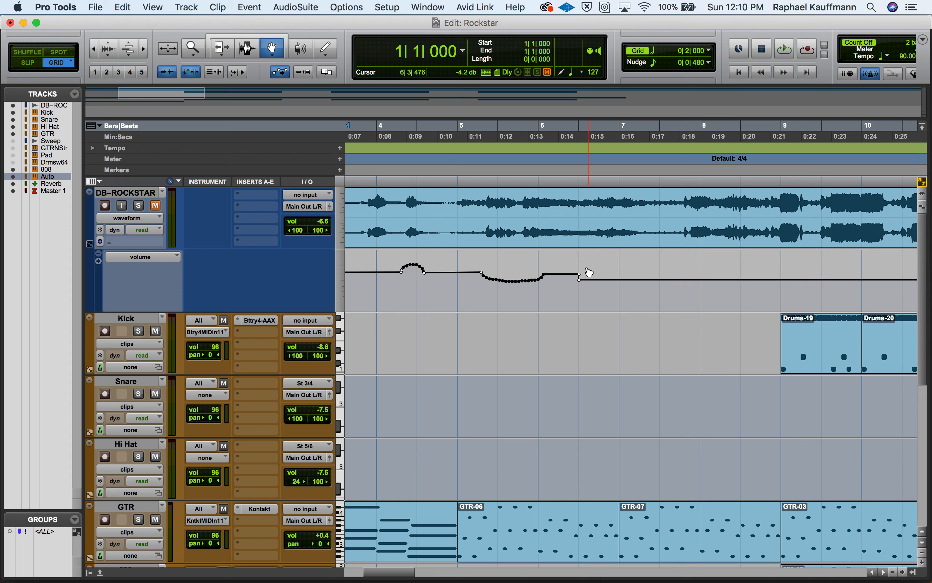
Set the grid value to a 1/16 note and switch the edit mode to Slip.
click(655, 56)
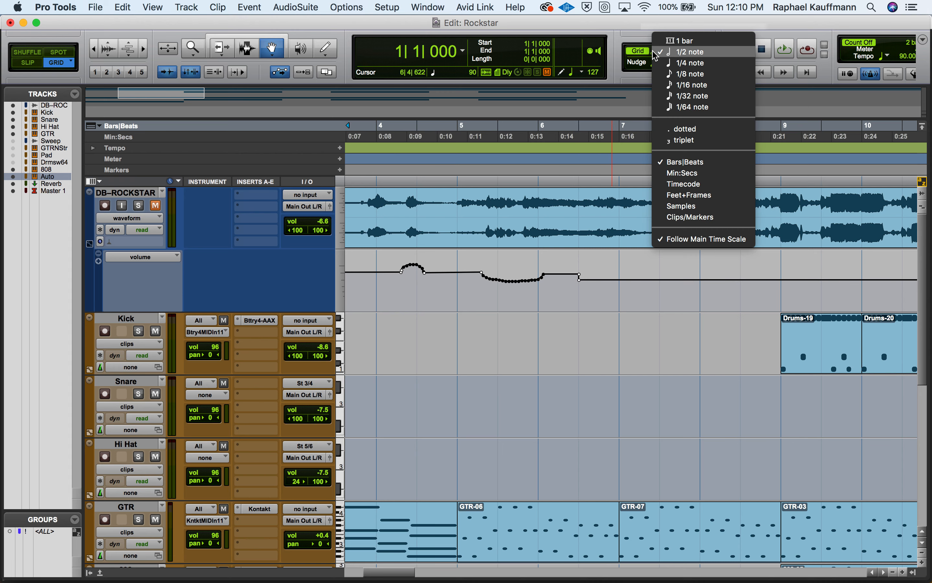
click(665, 91)
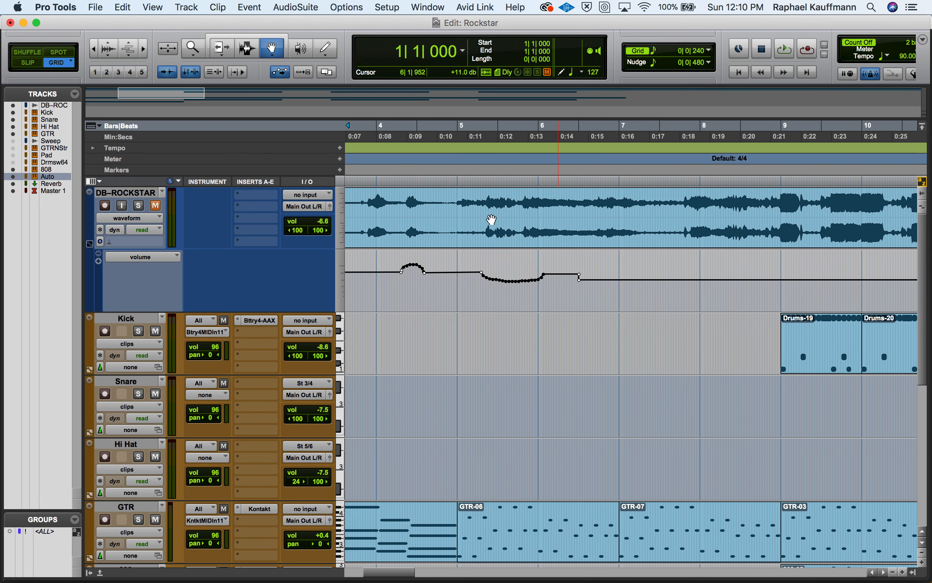
click(20, 65)
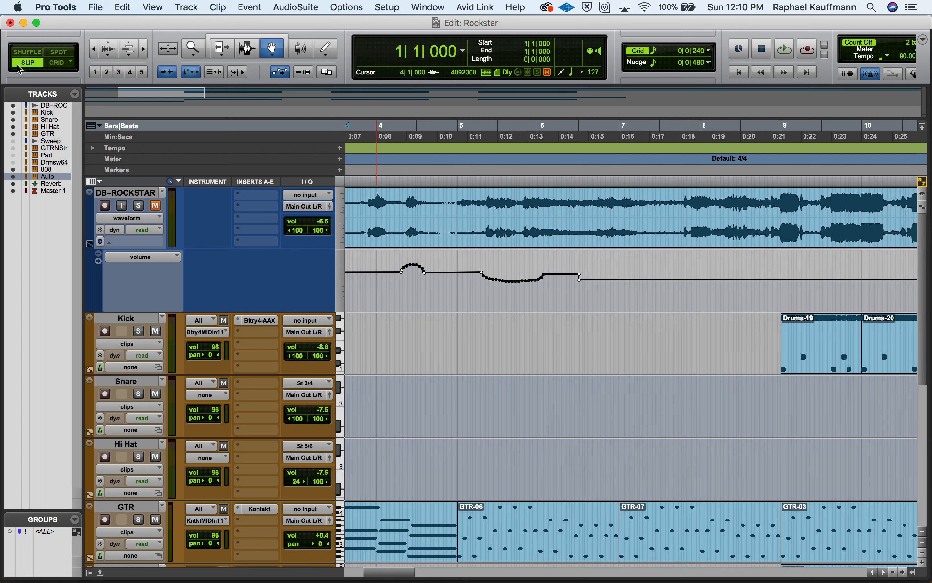
Reshape the DB-ROCKSTAR volume drop at 6|3 into a small curved dip that returns to the earlier level just before 6|4.
key(t)
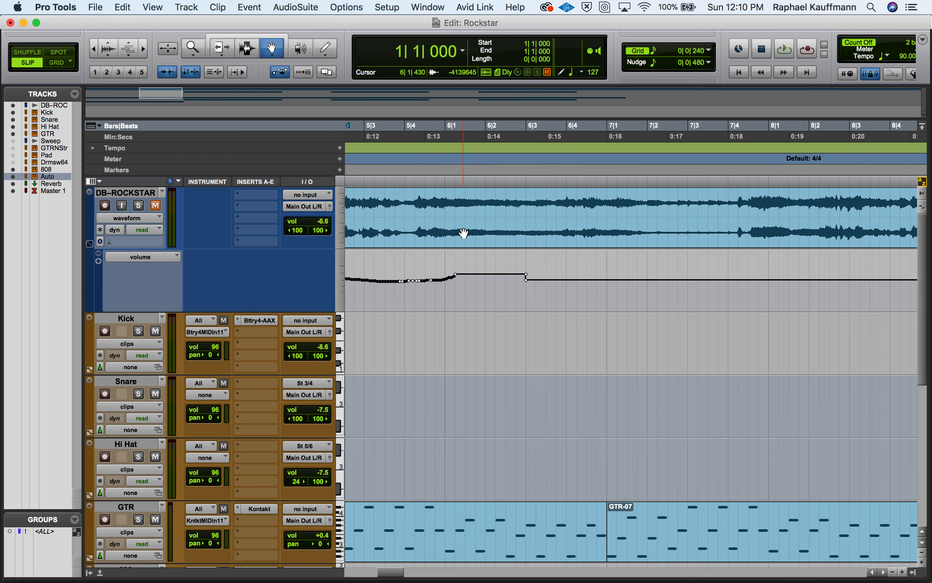
drag(527, 279, 562, 273)
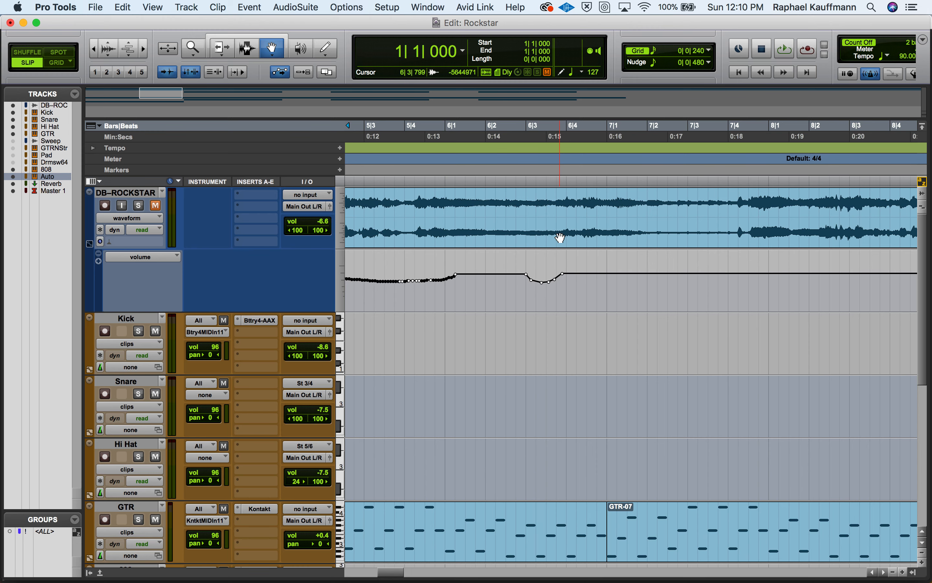
Return the edit mode to Grid and hide the volume automation lane beneath the DB-ROCKSTAR track.
click(88, 242)
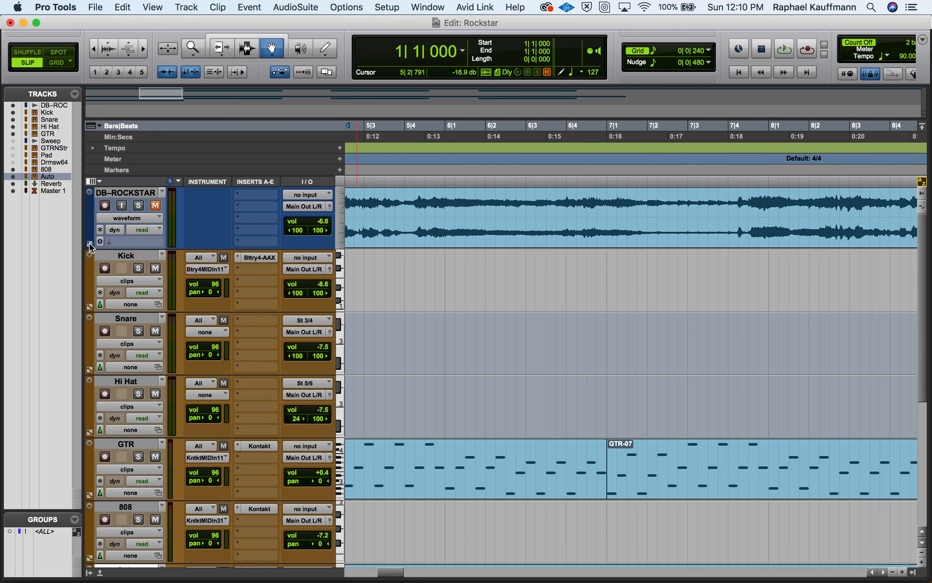
click(89, 243)
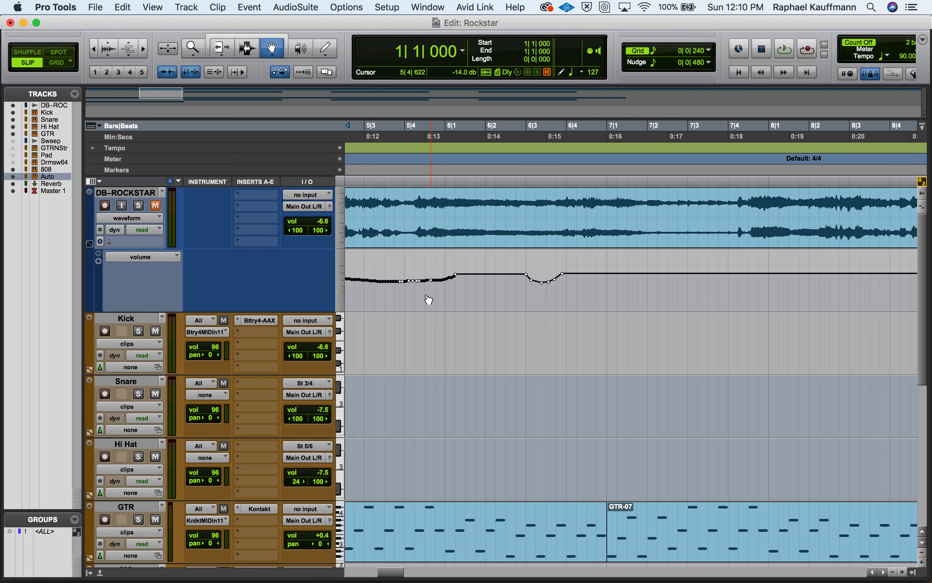
click(58, 62)
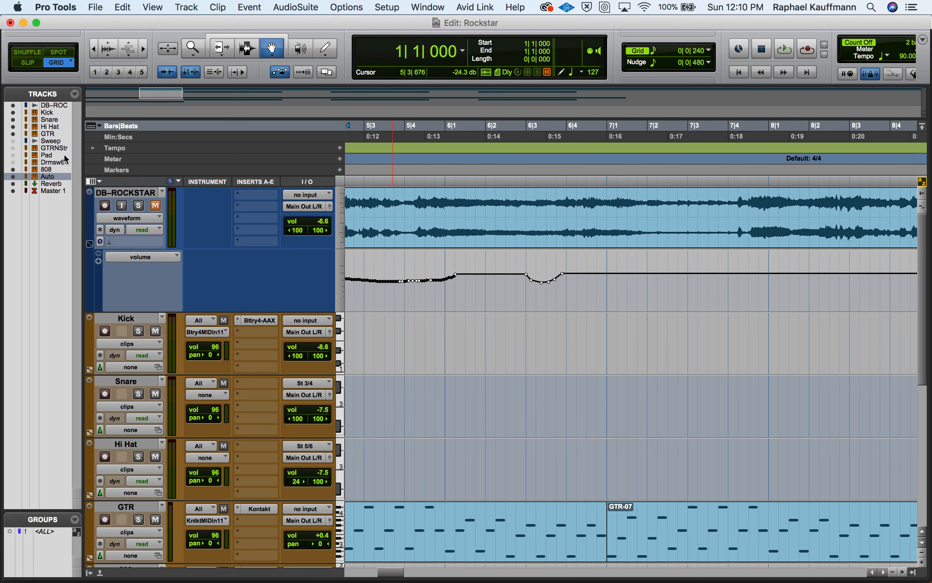
click(89, 245)
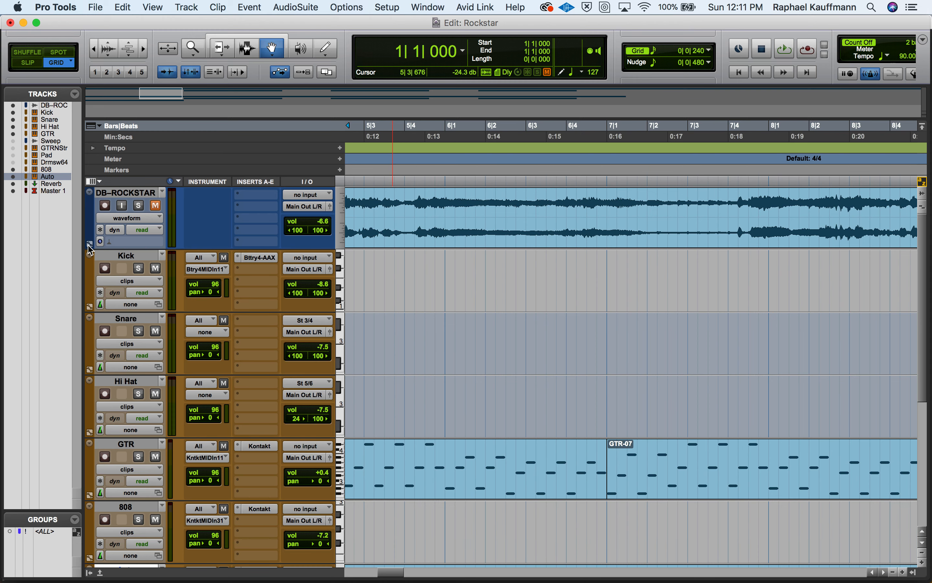
key(r)
key(r)
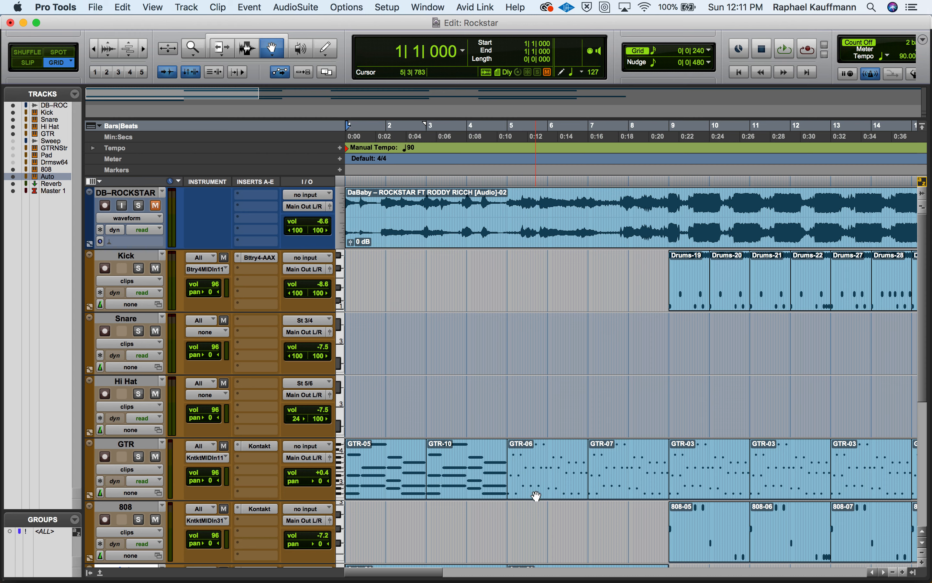
scroll(537, 495, down, 5)
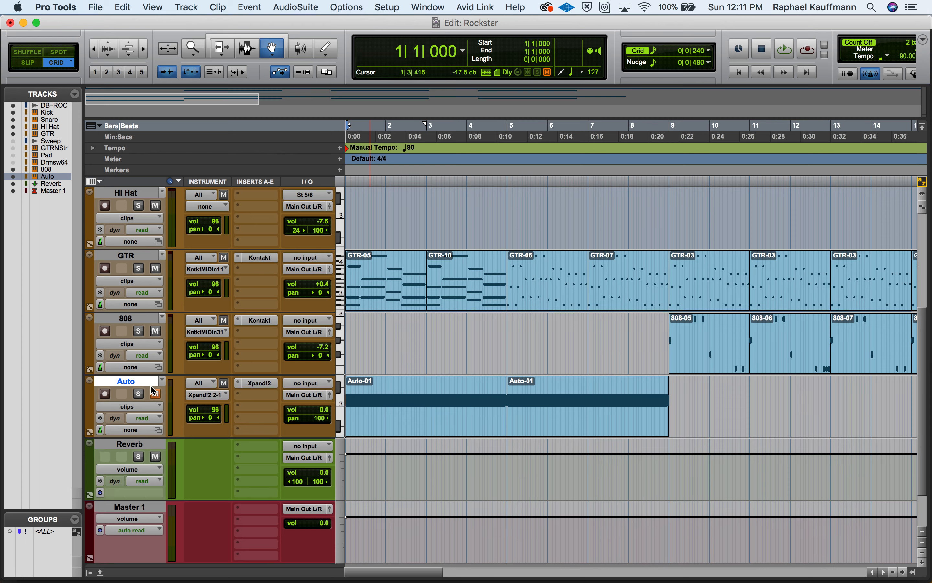
Switch to QuickTime Player, quit it, and enter "Auto Pan &" as the start of the screen recording's file name.
key(super+Tab)
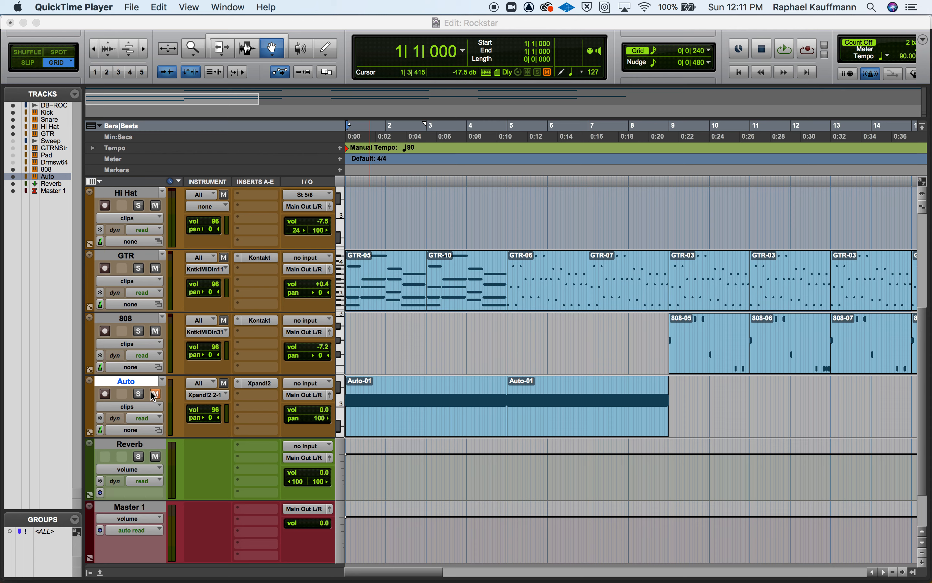
key(super+q)
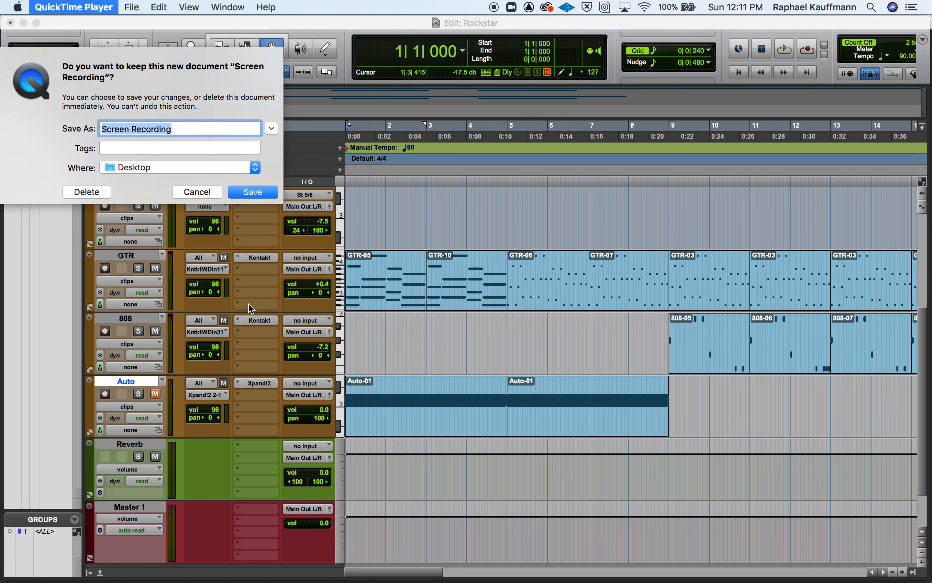
text(Auto )
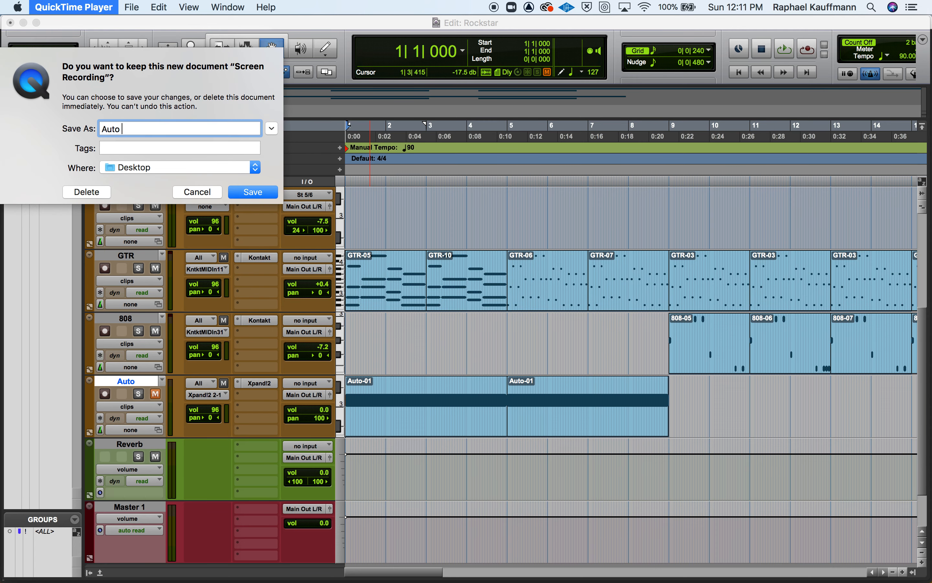
text(Pan & Vou)
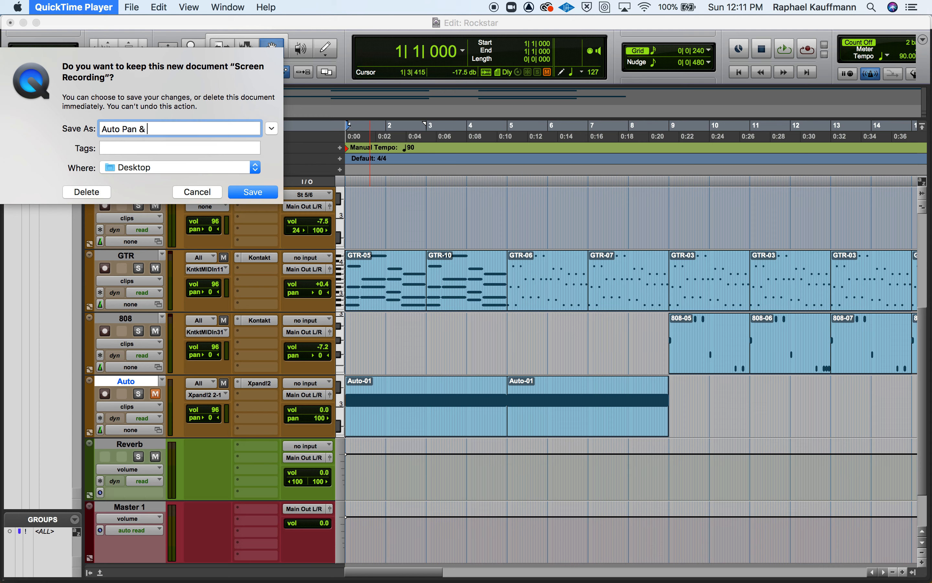